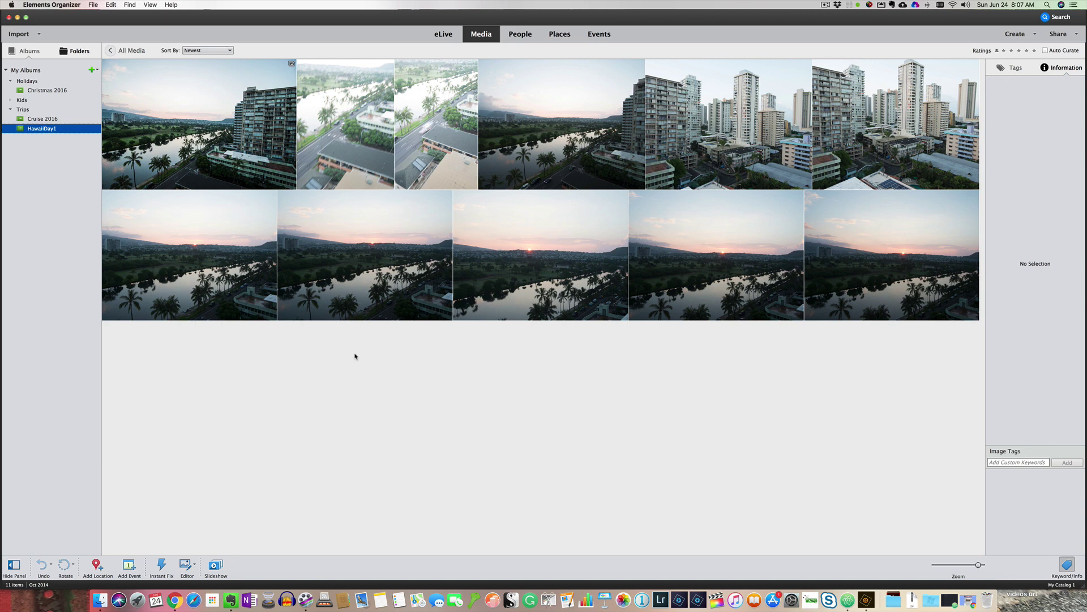
Step: Bring up the File > Get Photos and Videos import choices
left_click(94, 5)
mouse_move(125, 14)
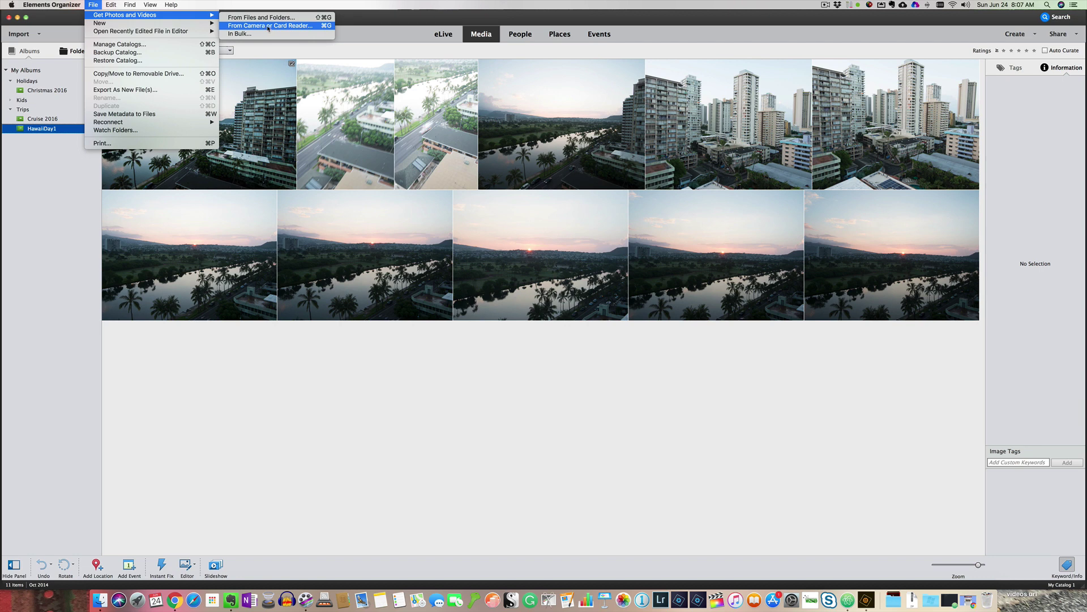
Step: Import from a card reader with memory card Untitled#1 (149 files, 2.80GB) as the source
left_click(268, 26)
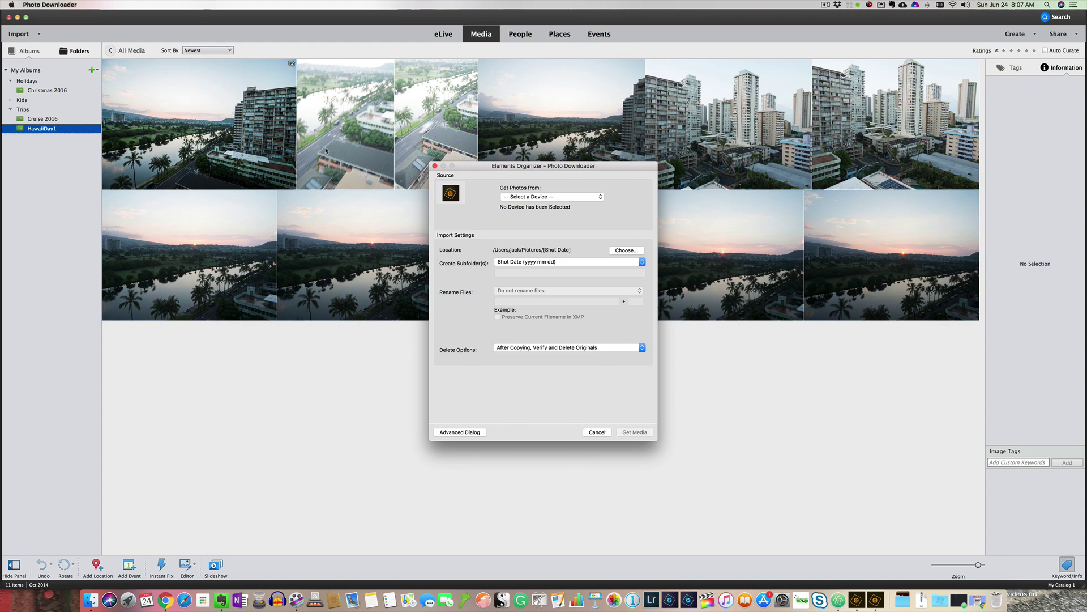
left_click_drag(513, 168, 483, 145)
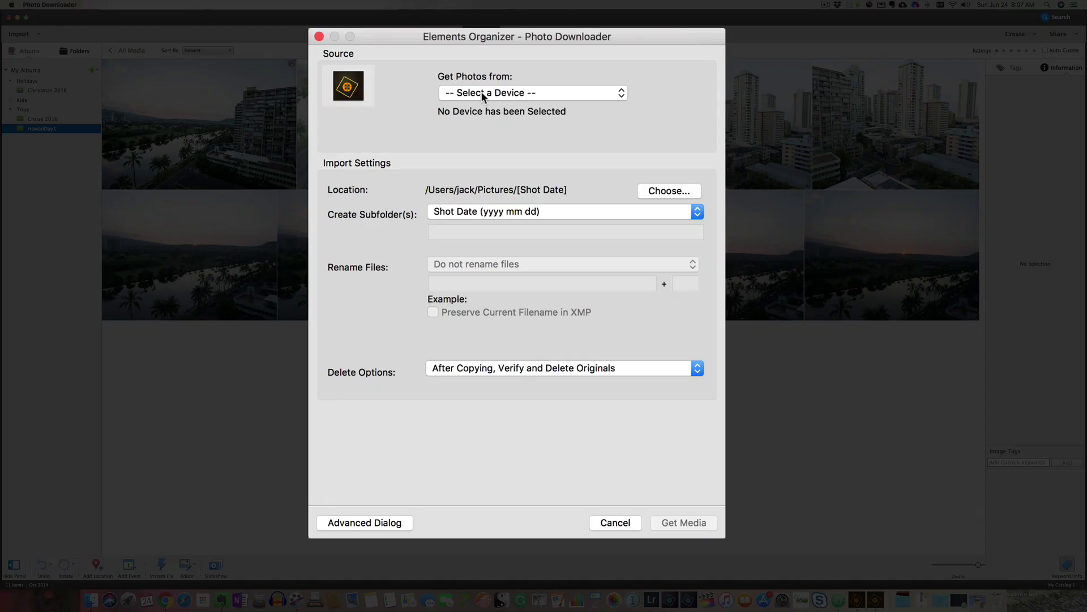
left_click(488, 88)
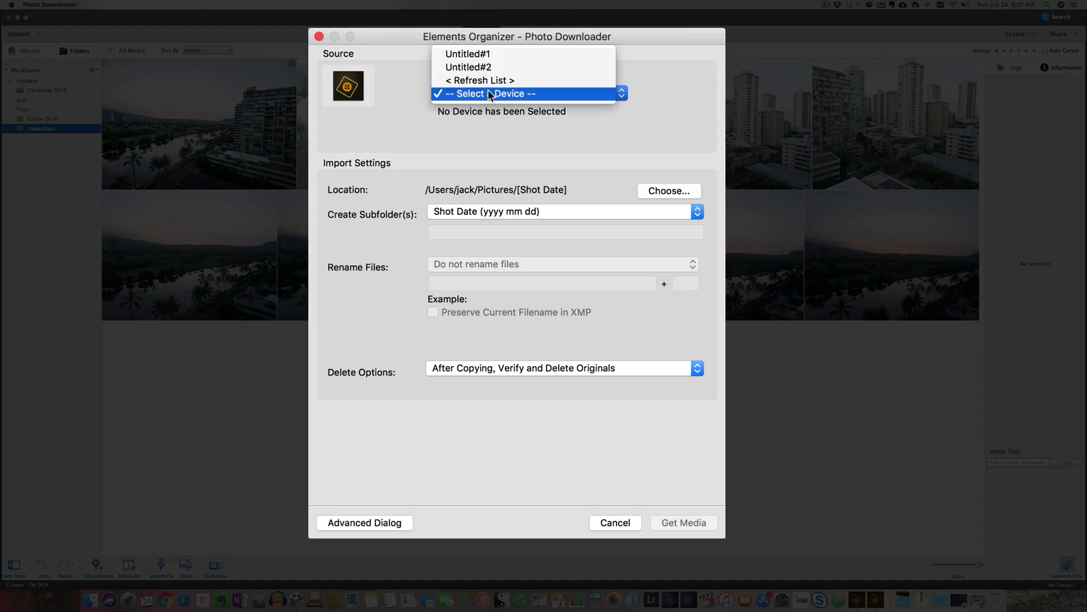
left_click(482, 54)
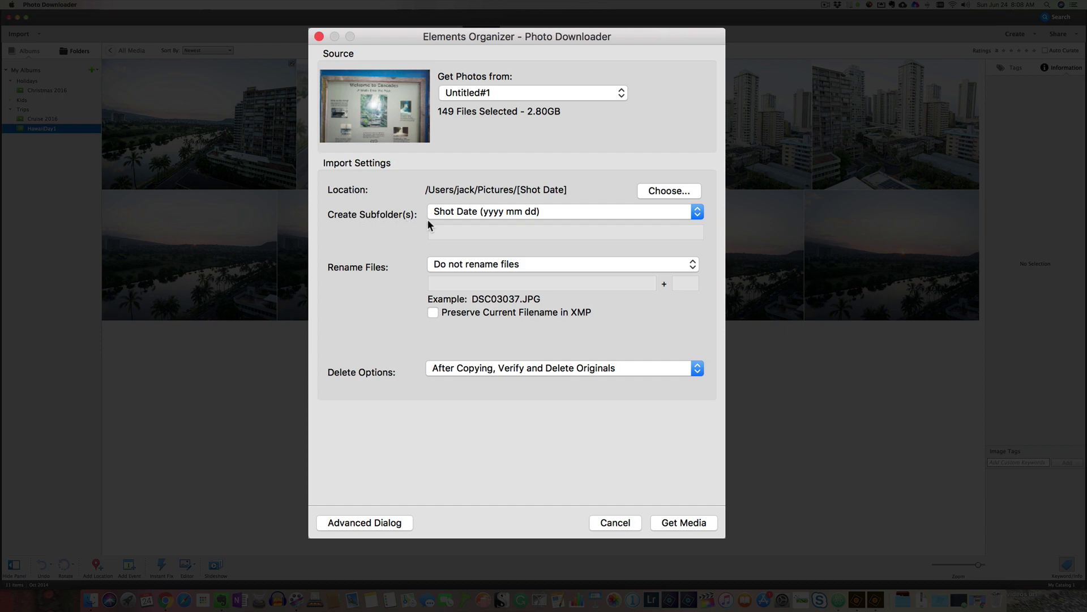
Step: Name subfolders by today's date (2018 06 24) and keep the original file names
left_click(464, 218)
left_click(464, 187)
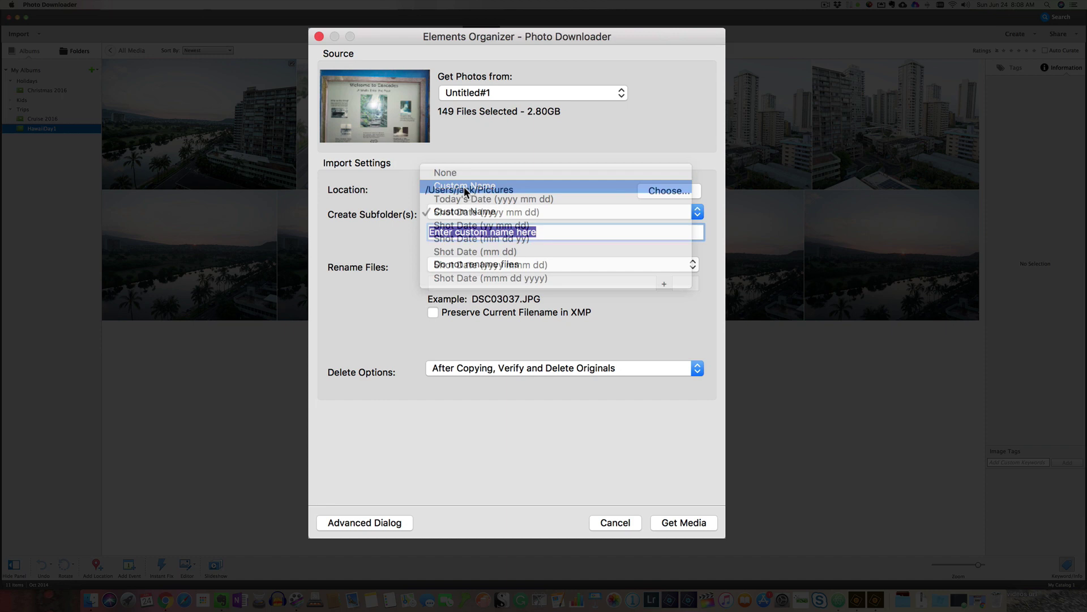
left_click(542, 231)
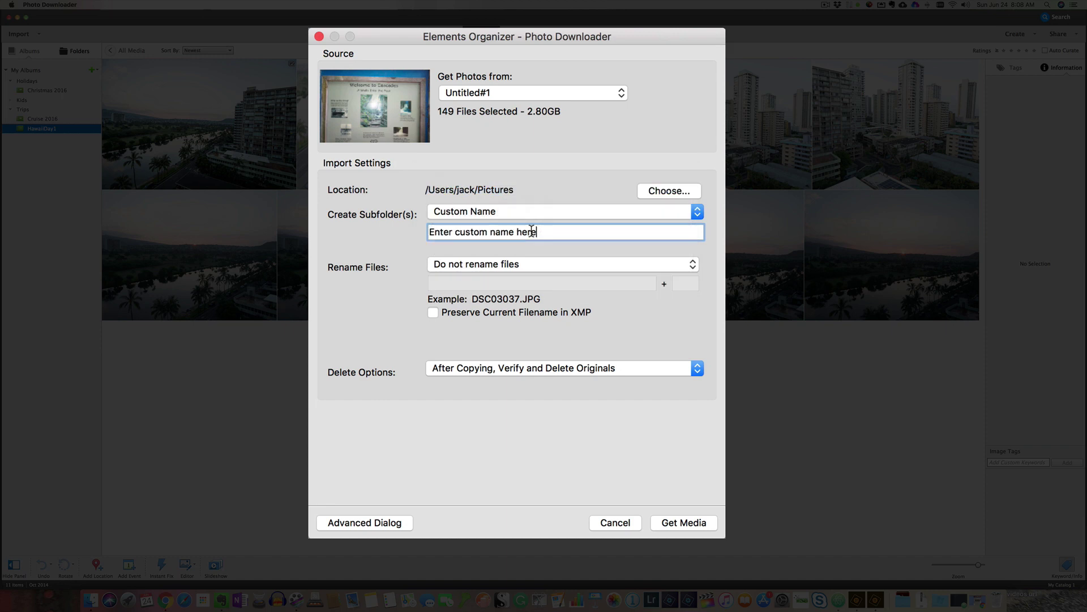
left_click_drag(533, 231, 386, 238)
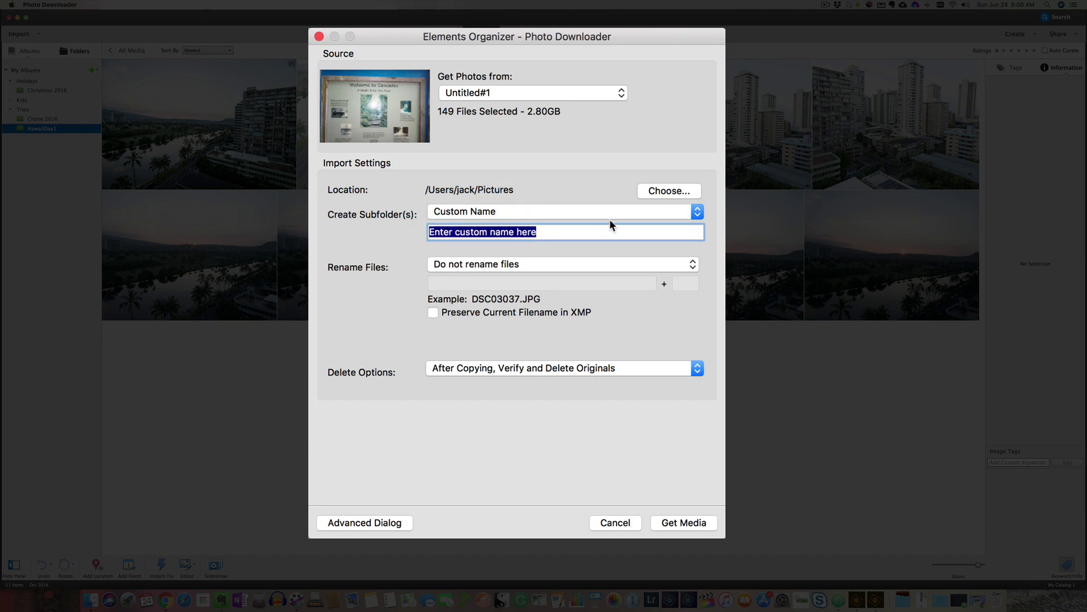
left_click(693, 212)
left_click(655, 223)
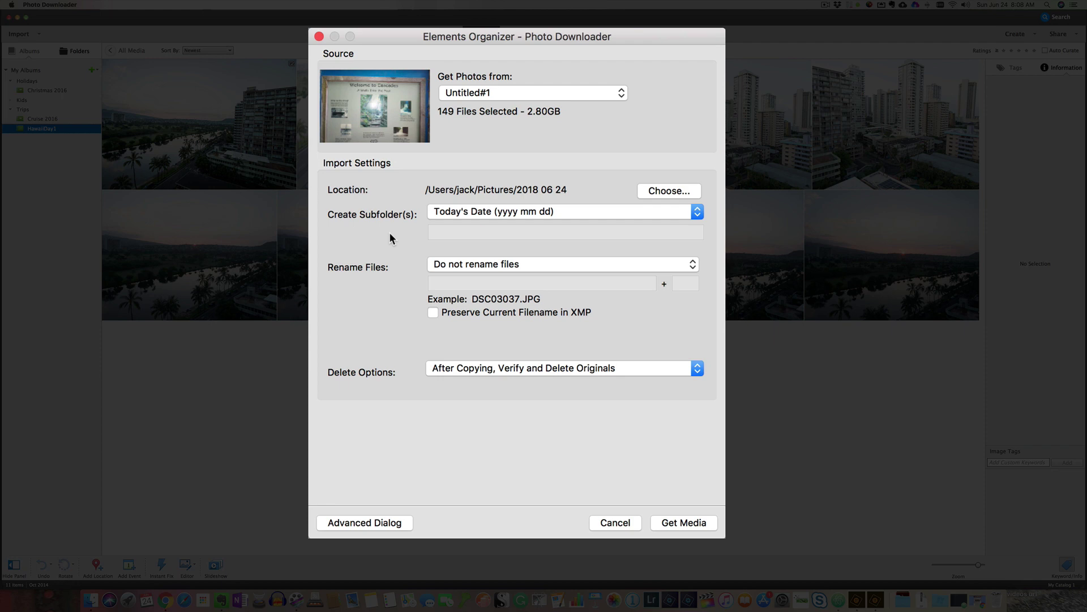
left_click(458, 265)
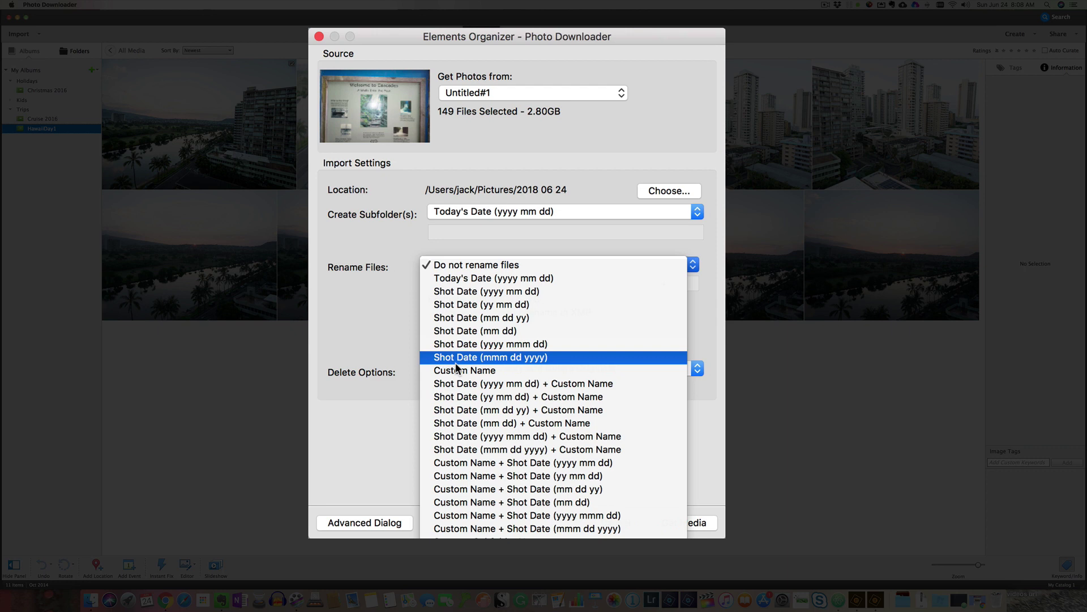
left_click(371, 334)
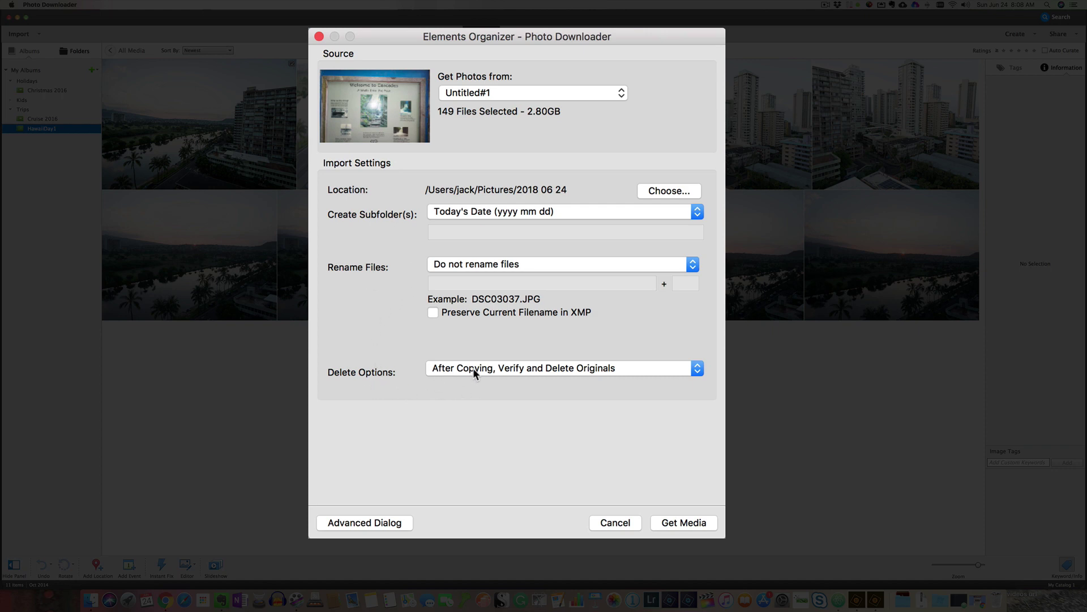
Step: Set Delete Options to After Copying, Do Not Delete Originals
left_click(587, 367)
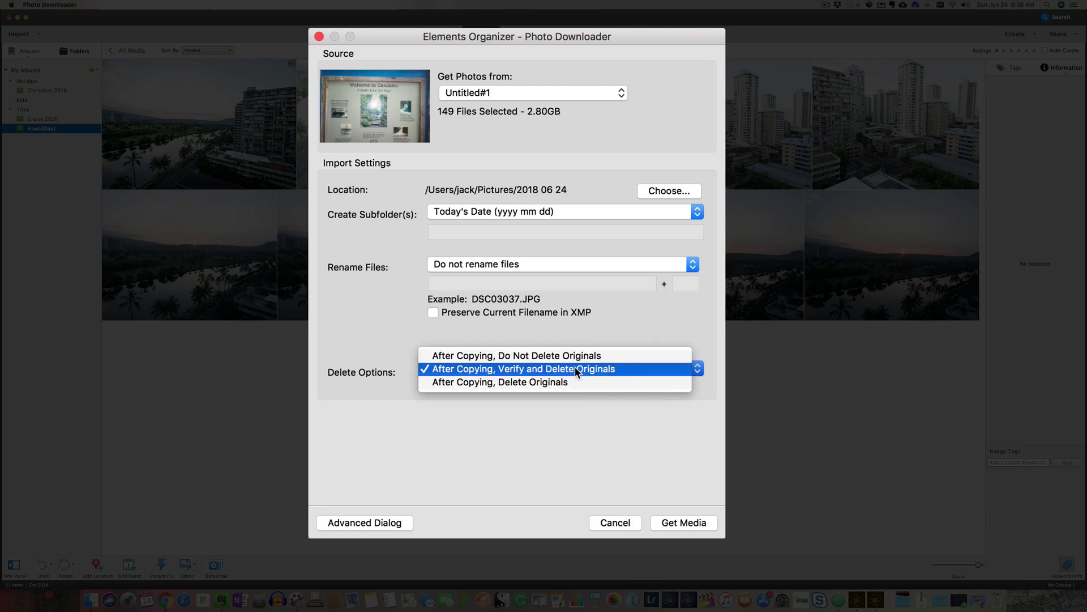
left_click(553, 356)
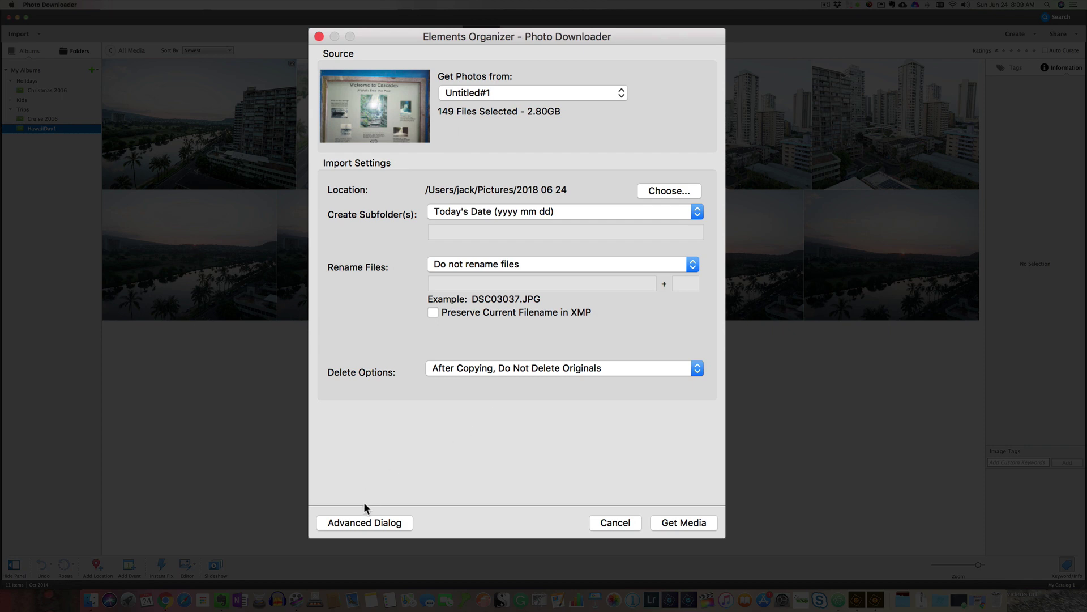
Step: Switch to the Advanced Dialog and uncheck Automatically Fix Red Eyes
left_click(362, 523)
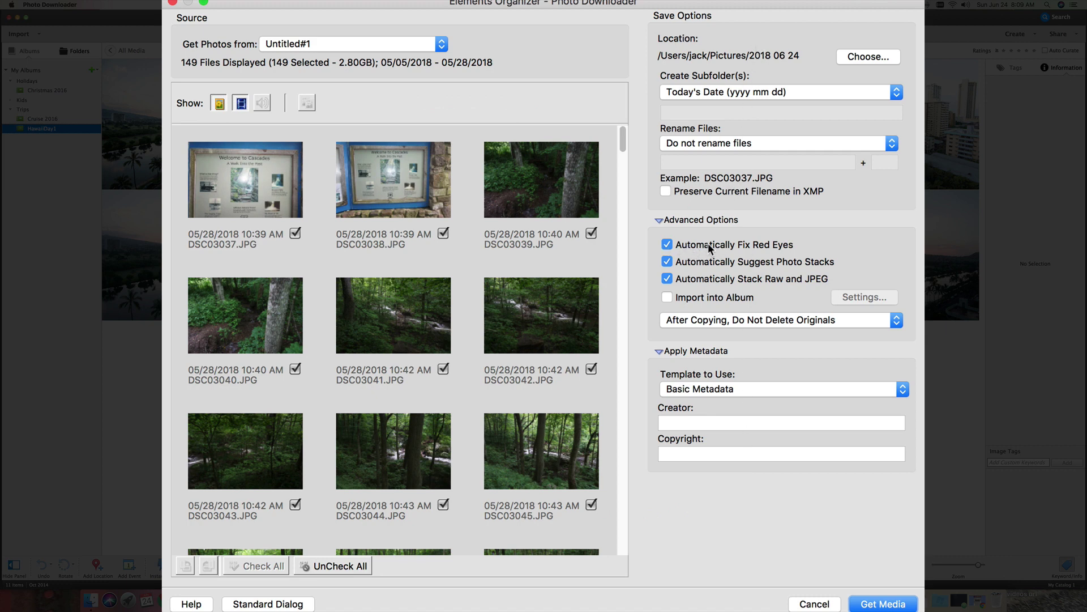
left_click(667, 245)
mouse_move(620, 141)
left_mouse_down()
mouse_move(620, 487)
mouse_move(624, 136)
left_mouse_up()
Step: Uncheck all files, then check only DSC03037 through DSC03082 (46 files, 433.90MB)
left_click(329, 565)
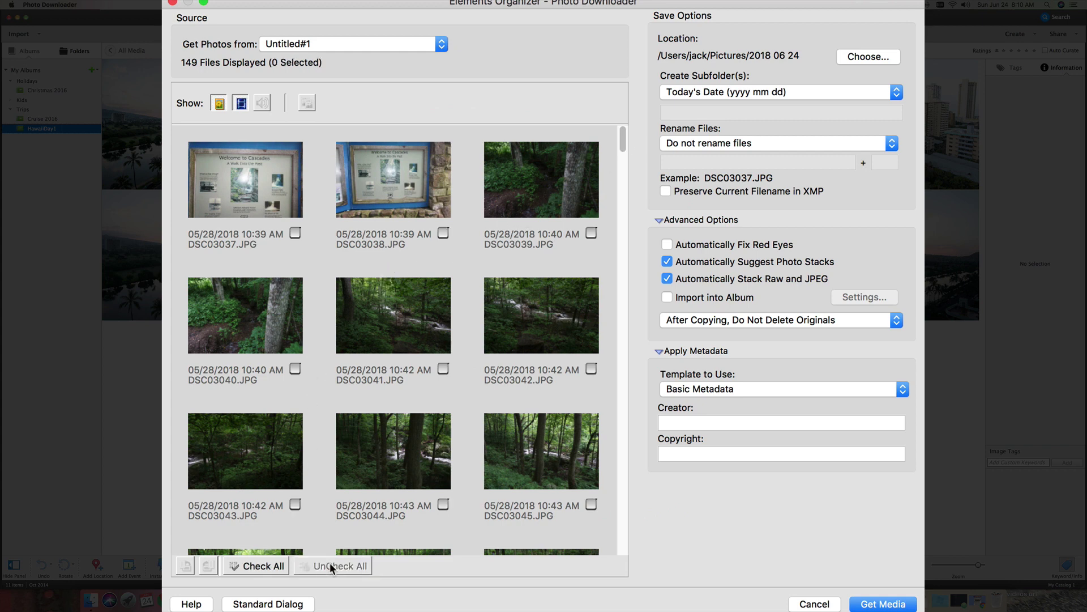
left_click(295, 233)
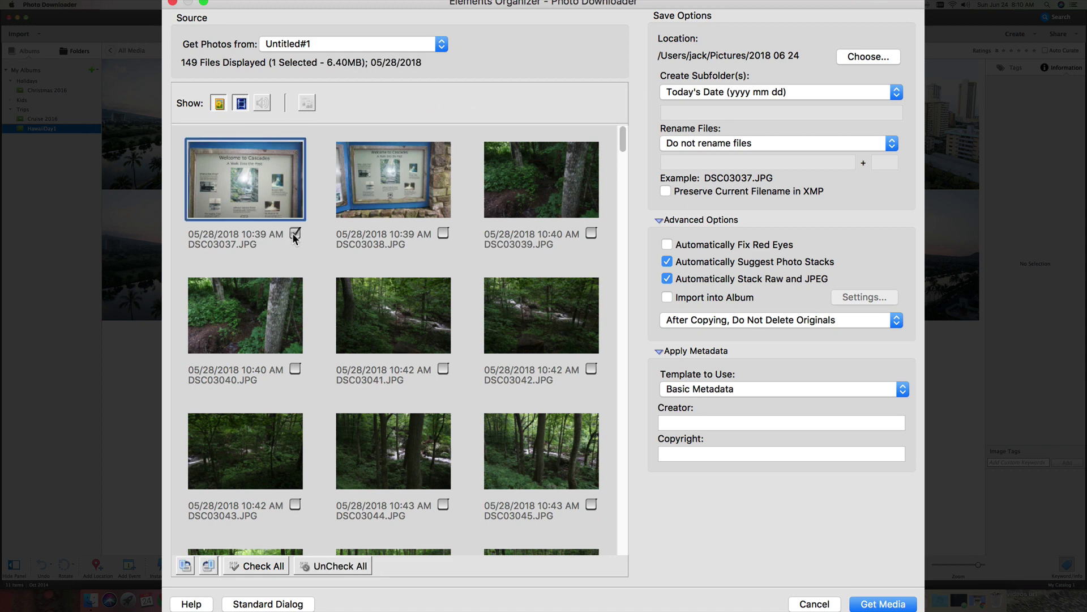
left_click(442, 369, "shift")
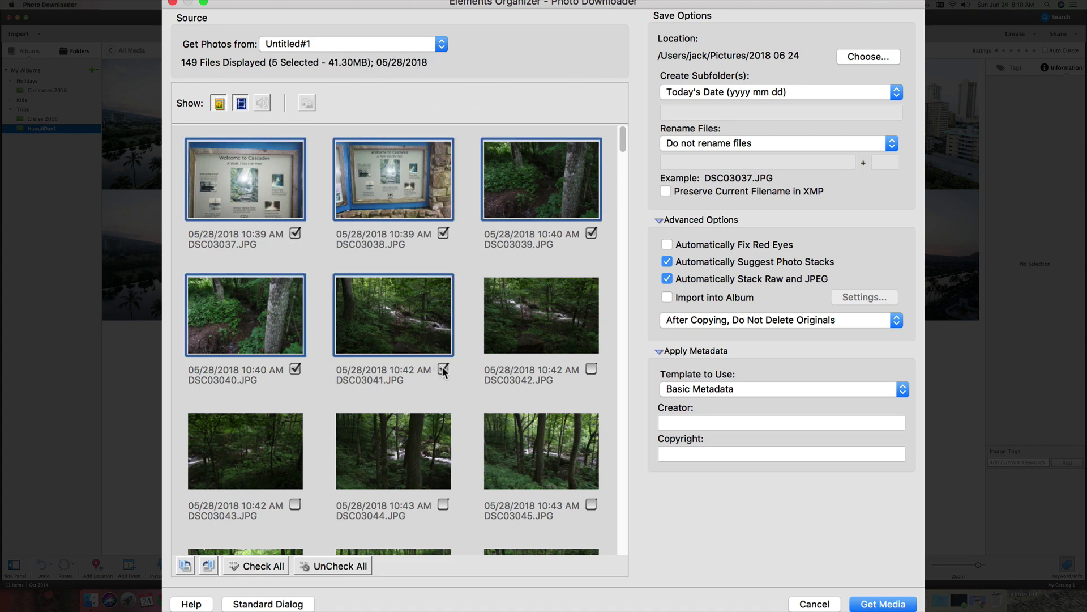
left_click(295, 233)
left_click(294, 233)
left_click(591, 371)
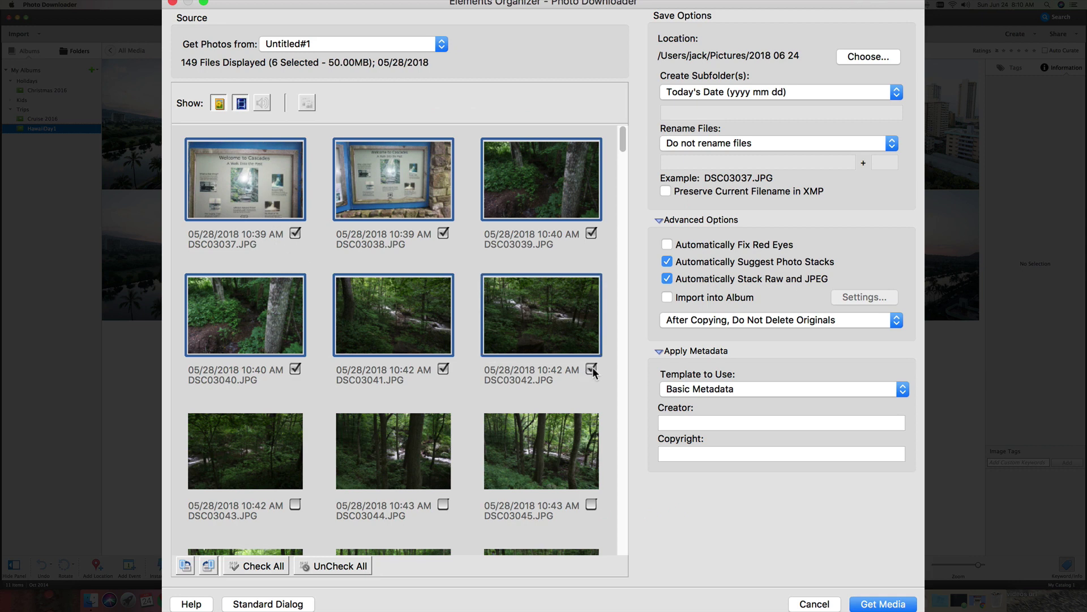
left_click(283, 199)
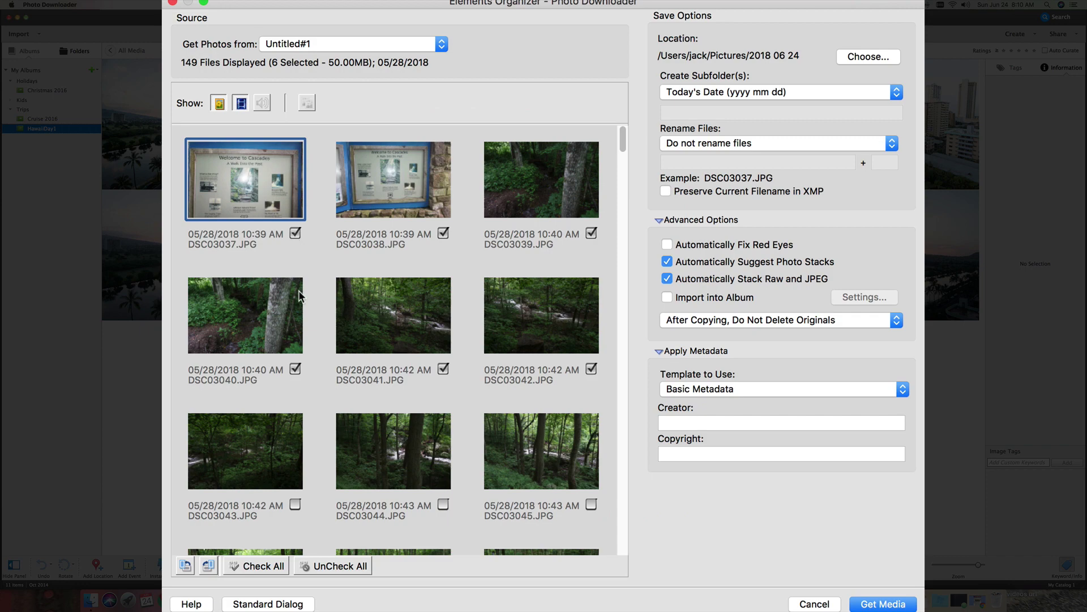
scroll(299, 290, "down", 10)
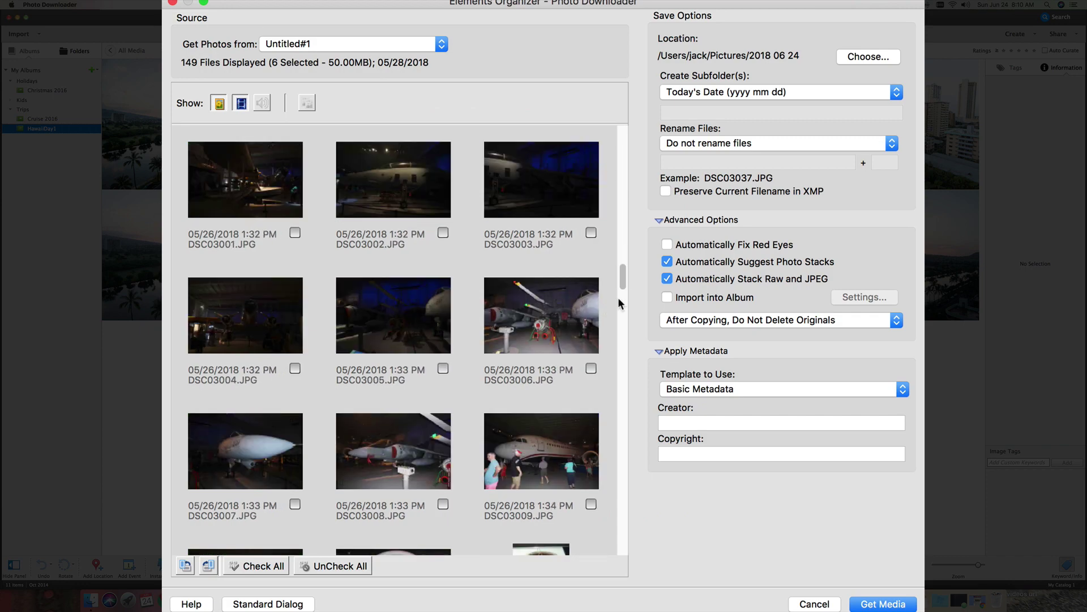
mouse_move(623, 282)
left_mouse_down()
mouse_move(621, 246)
mouse_move(621, 271)
left_mouse_up()
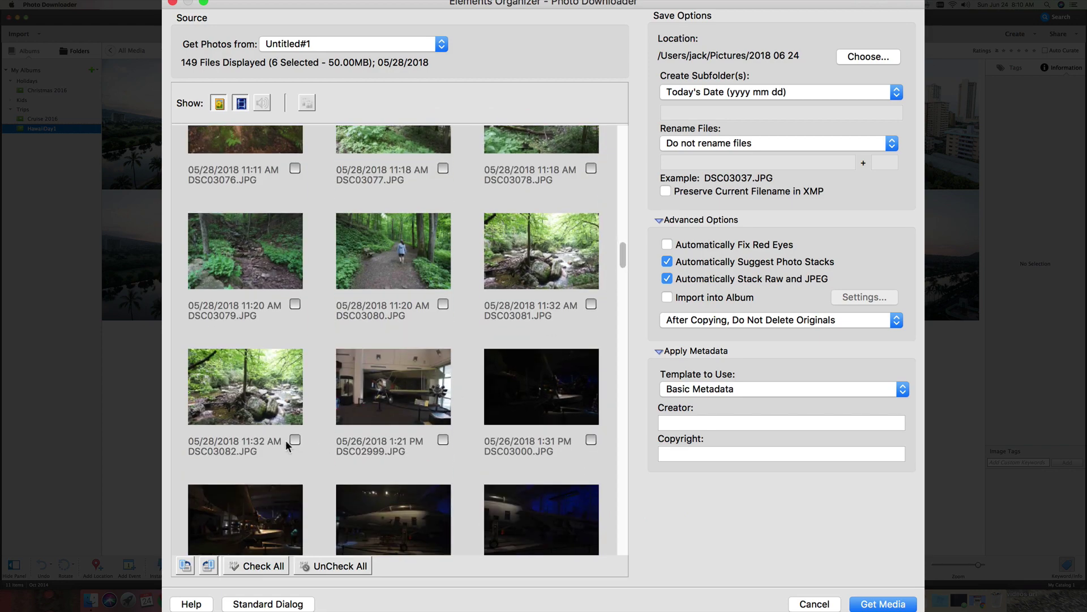
left_click(294, 441, "shift")
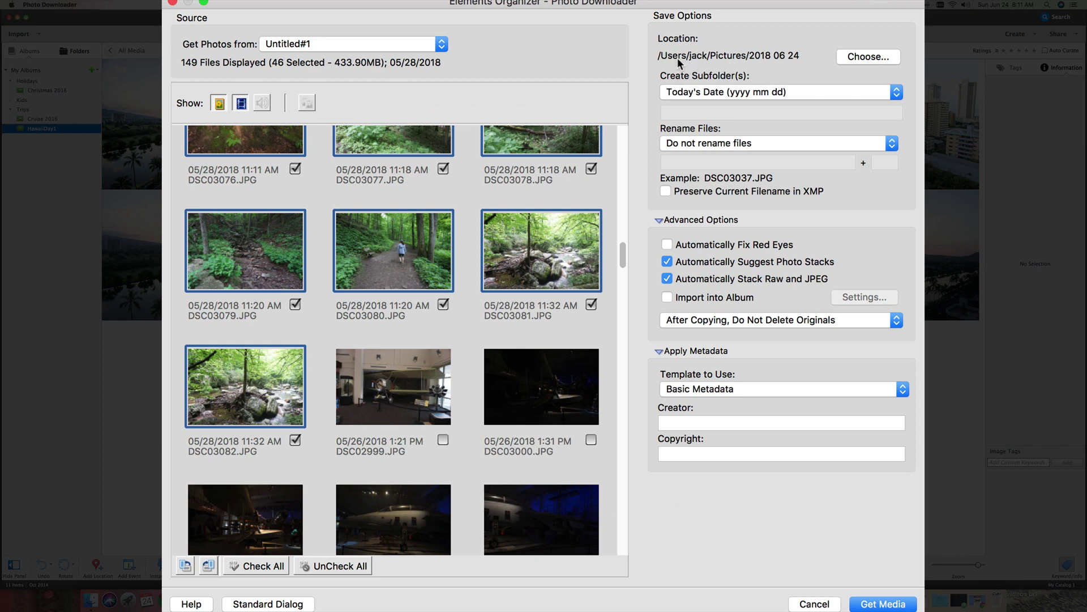
Step: Set Create Subfolder(s) to Custom Name and clear the placeholder name, ready for Wilderness Trip
left_click(752, 91)
left_click(747, 78)
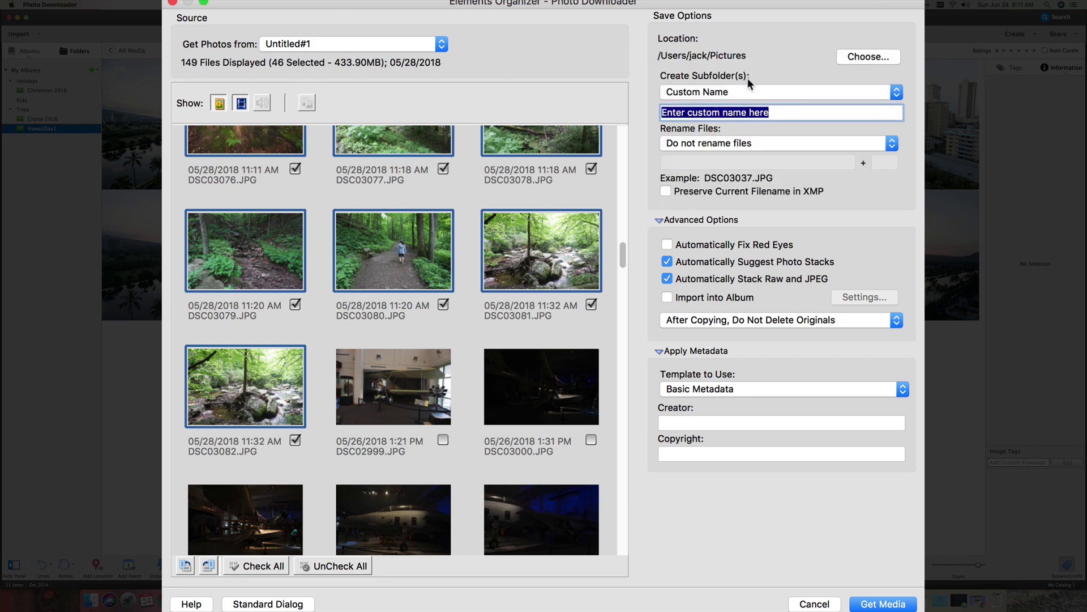
left_click(735, 92)
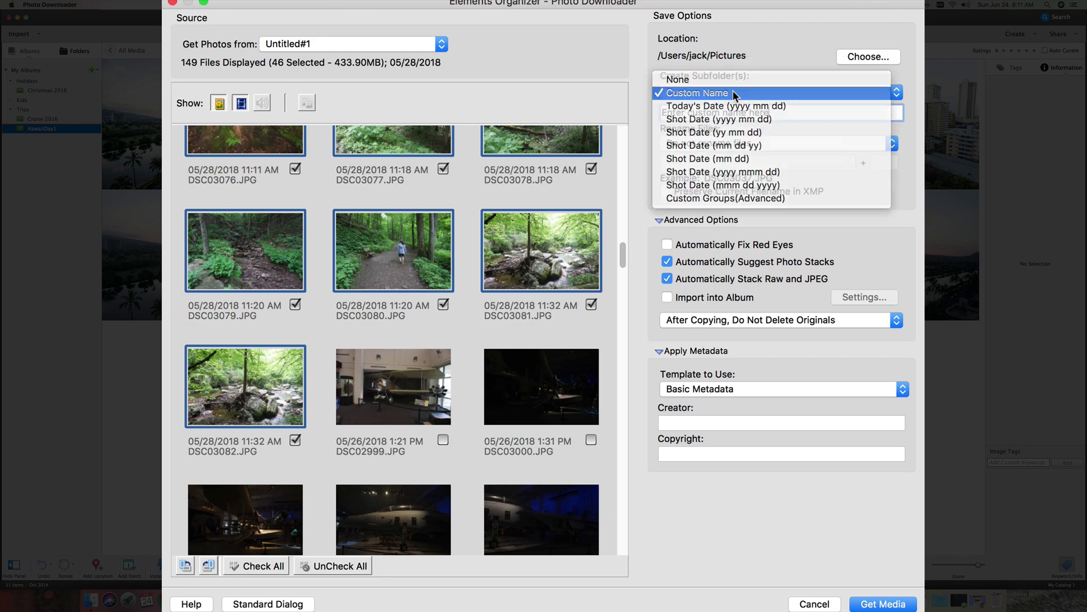
left_click(736, 94)
left_click_drag(790, 114, 661, 112)
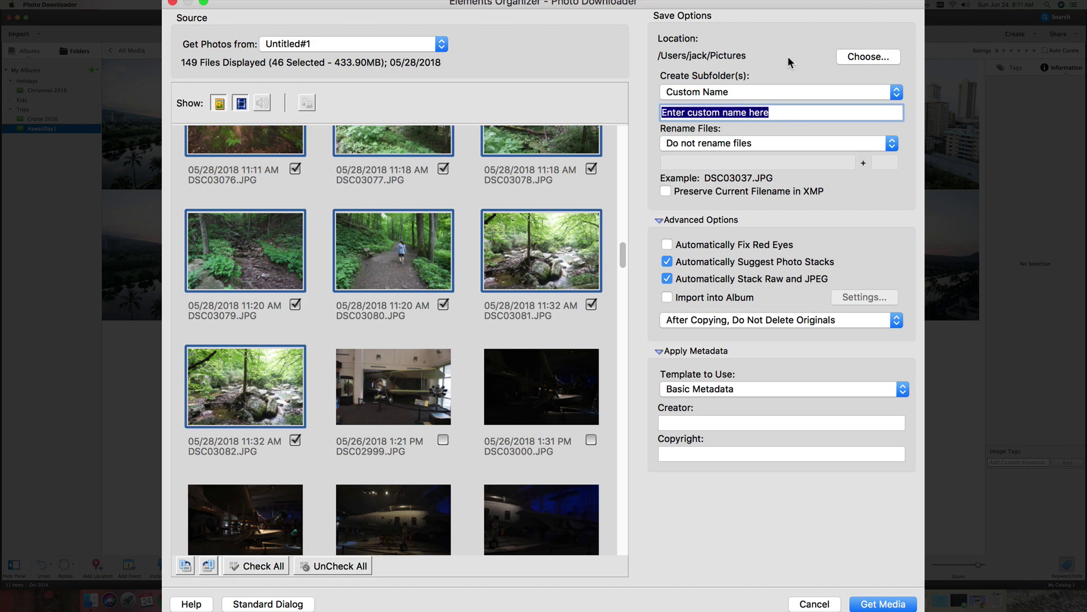
key("BackSpace")
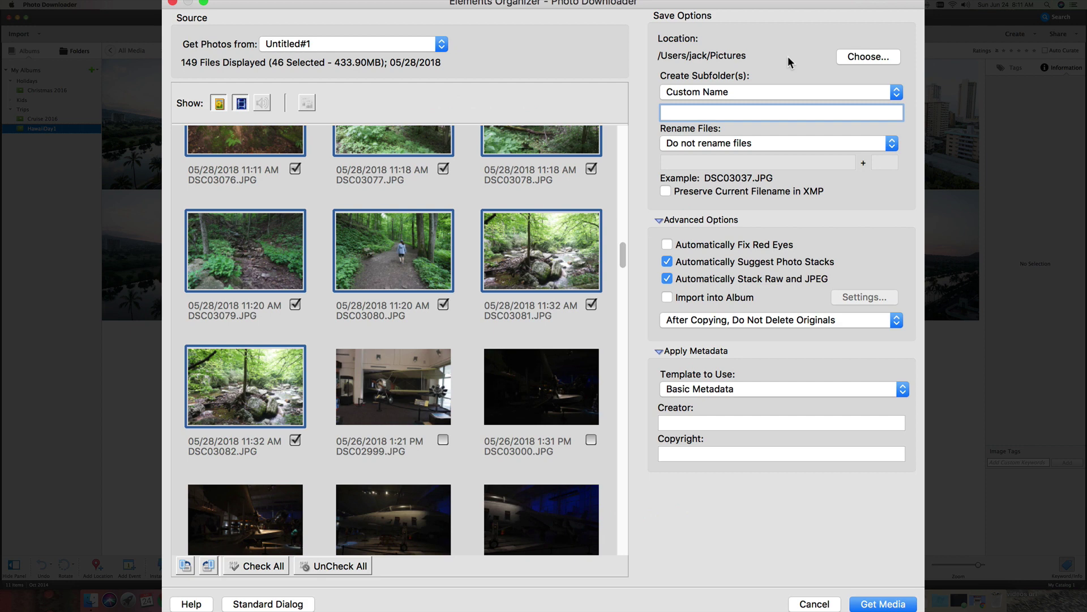
type("Wil")
type("der")
type("ness ")
type("Trip")
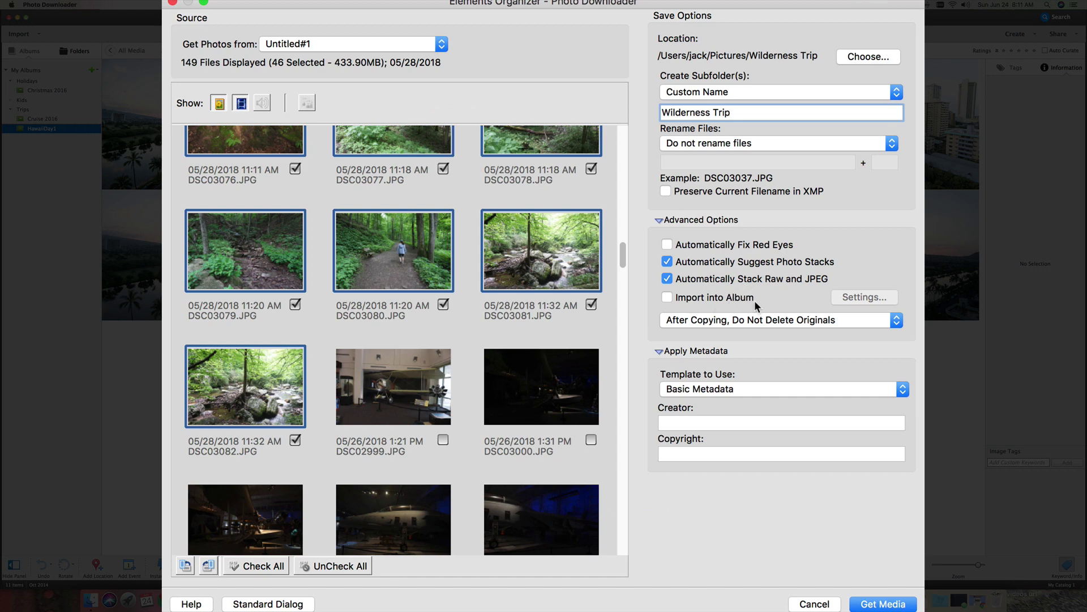
Step: Check Import into Album and add a new Wilderness Trip album under Trips
left_click(666, 297)
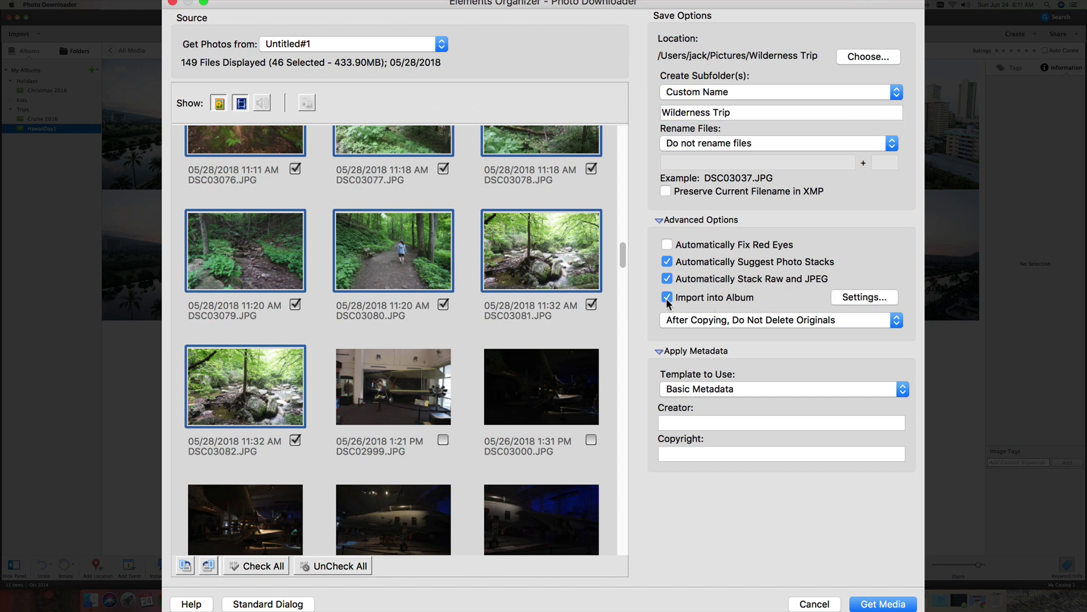
left_click(856, 297)
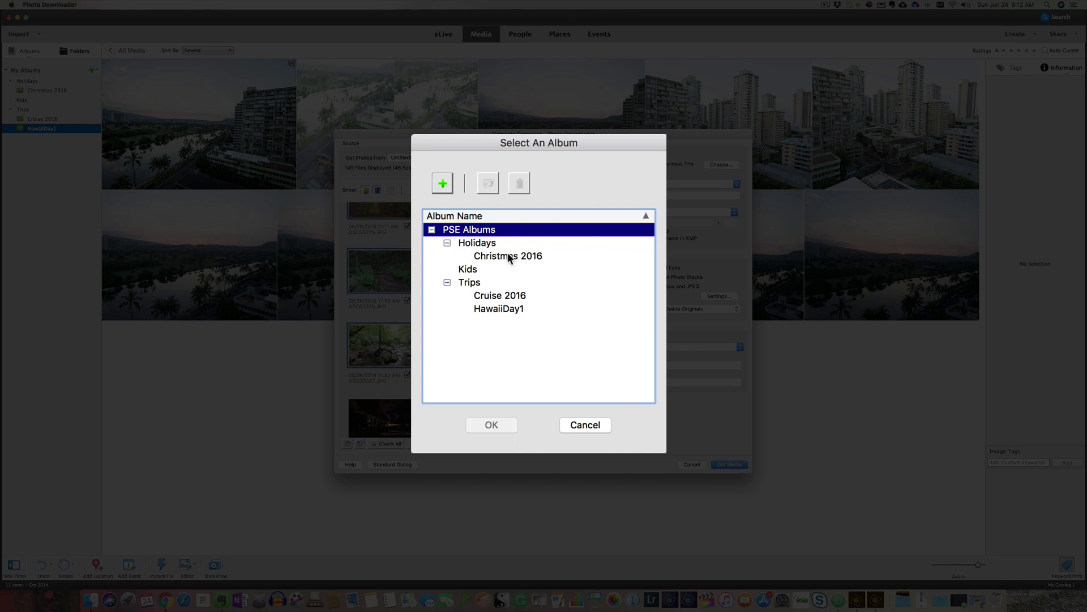
left_click(470, 283)
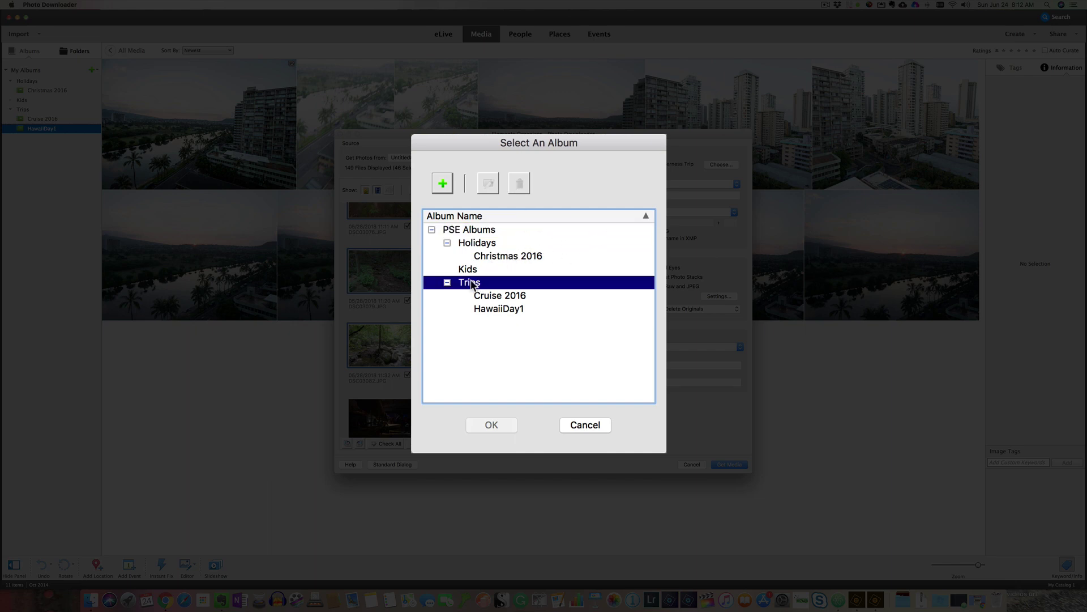
left_click(442, 183)
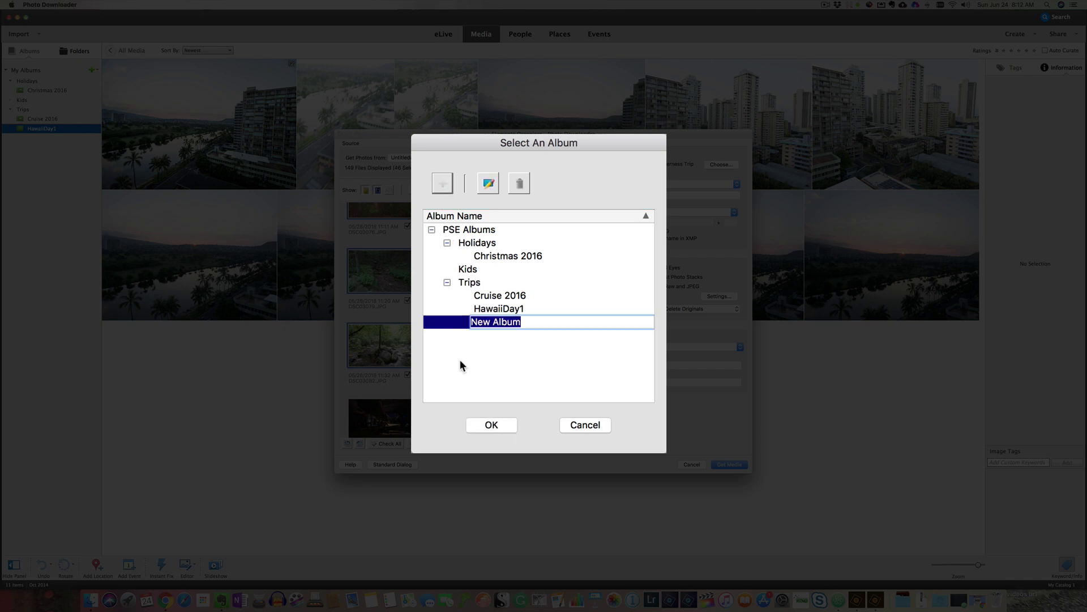
type("Wilde")
type("rness ")
type("Trip")
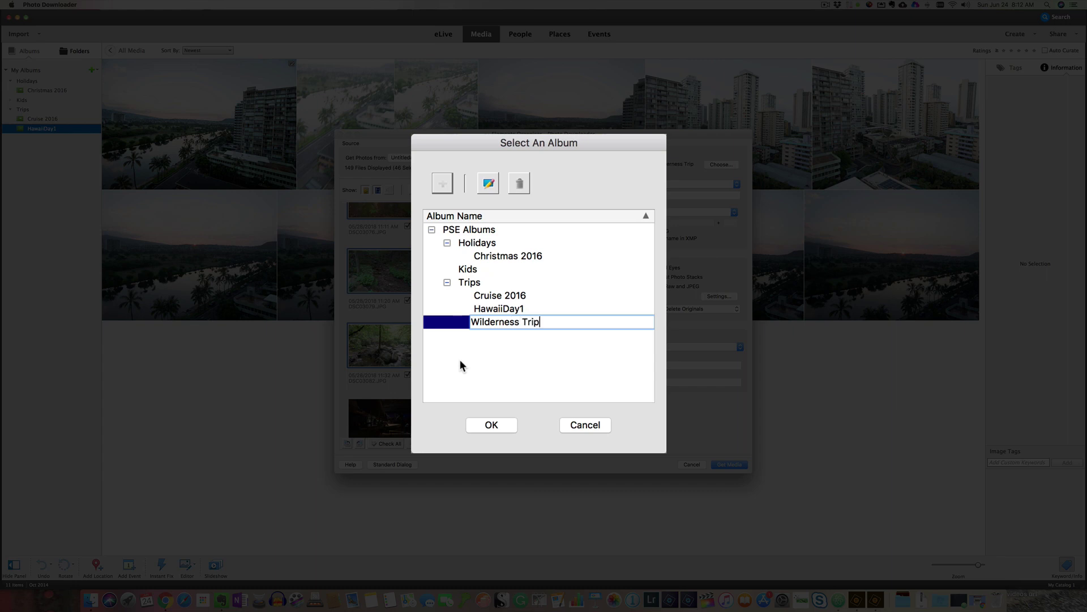
key("Return")
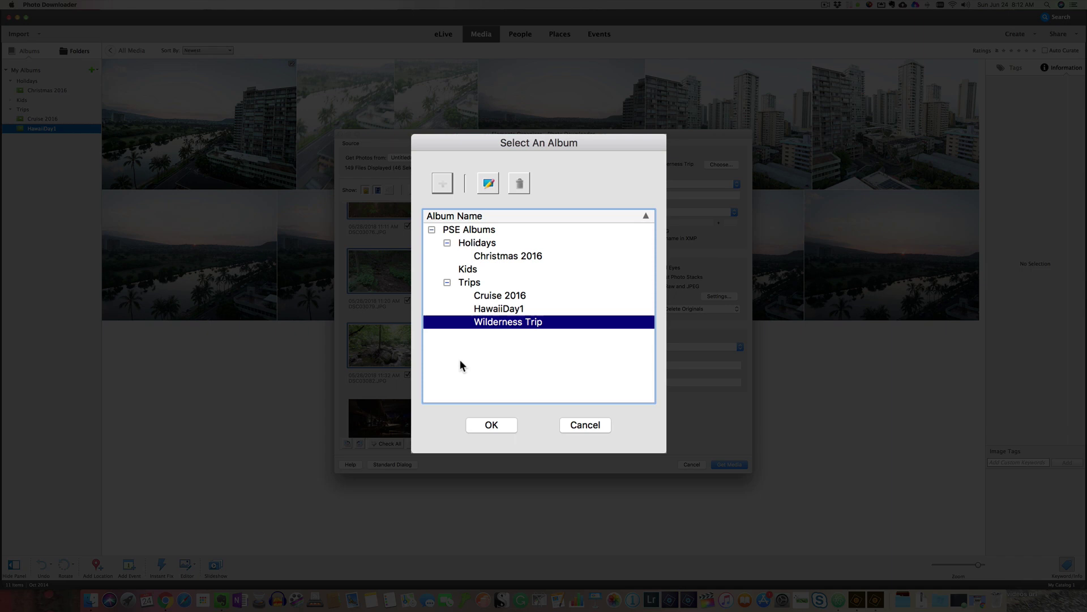
Step: Accept Wilderness Trip as the album, fill in Creator and Copyright, and run Get Media
left_click(490, 426)
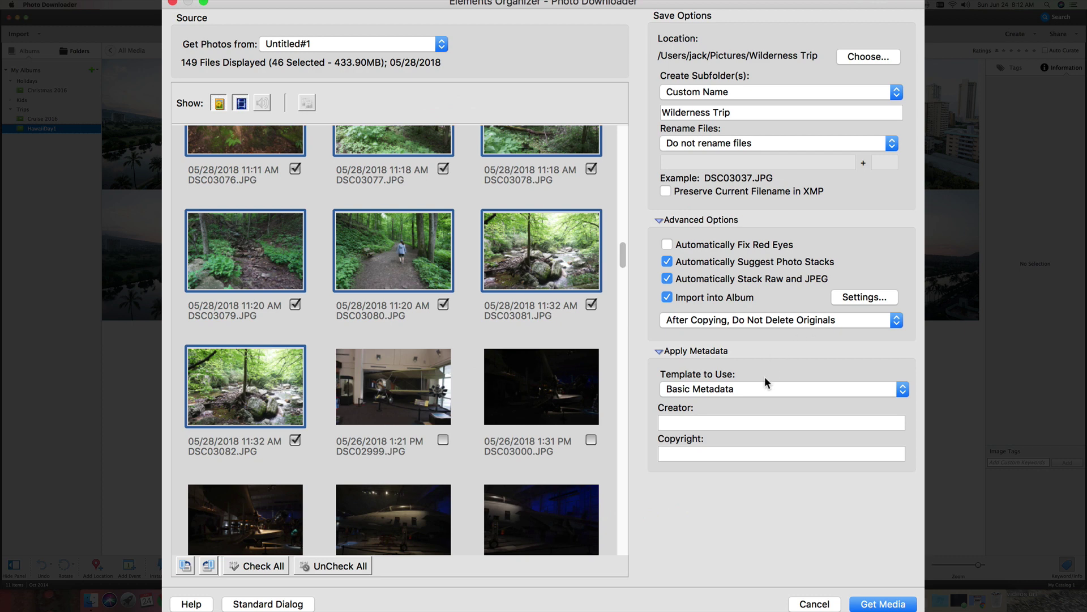
left_click(708, 390)
left_click(736, 388)
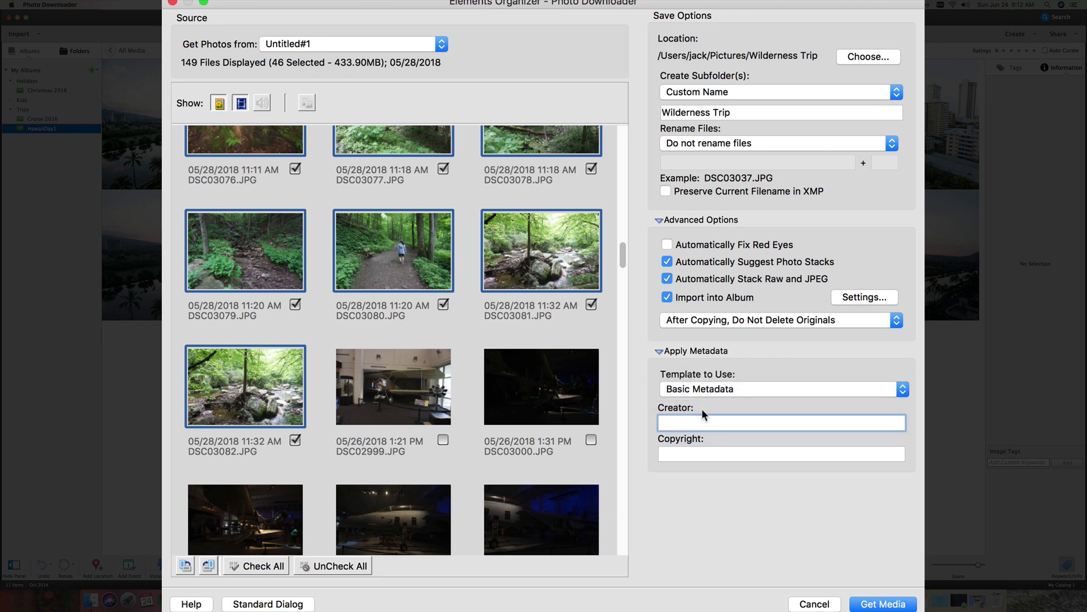
type("Ja")
type("ck")
left_click(705, 453)
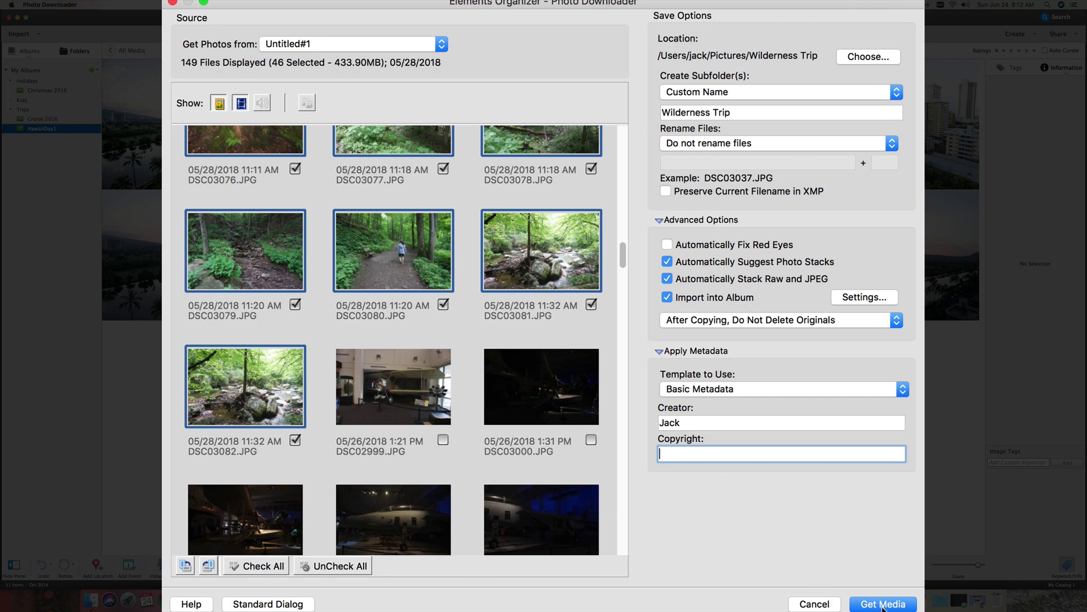
left_click(884, 603)
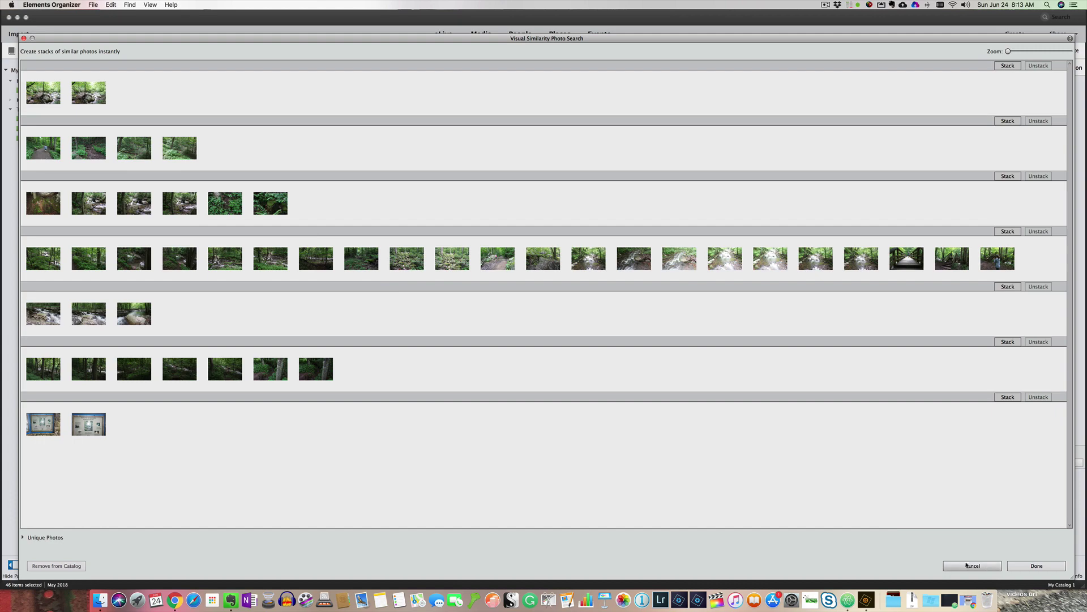
Step: Cancel the similarity search, view the 46 Wilderness Trip photos, and start another import
left_click(967, 565)
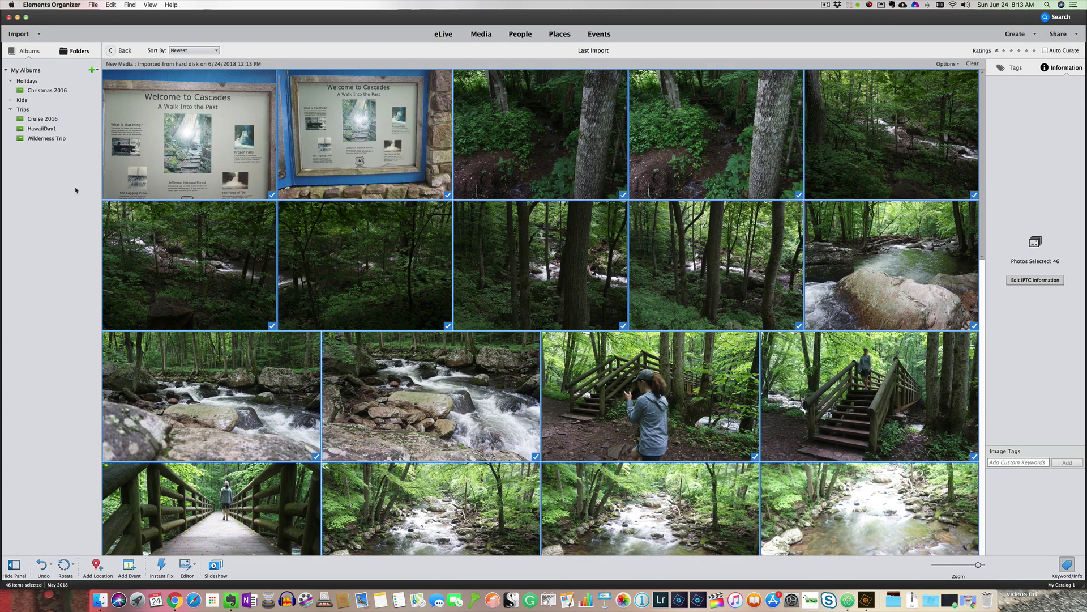
left_click(52, 139)
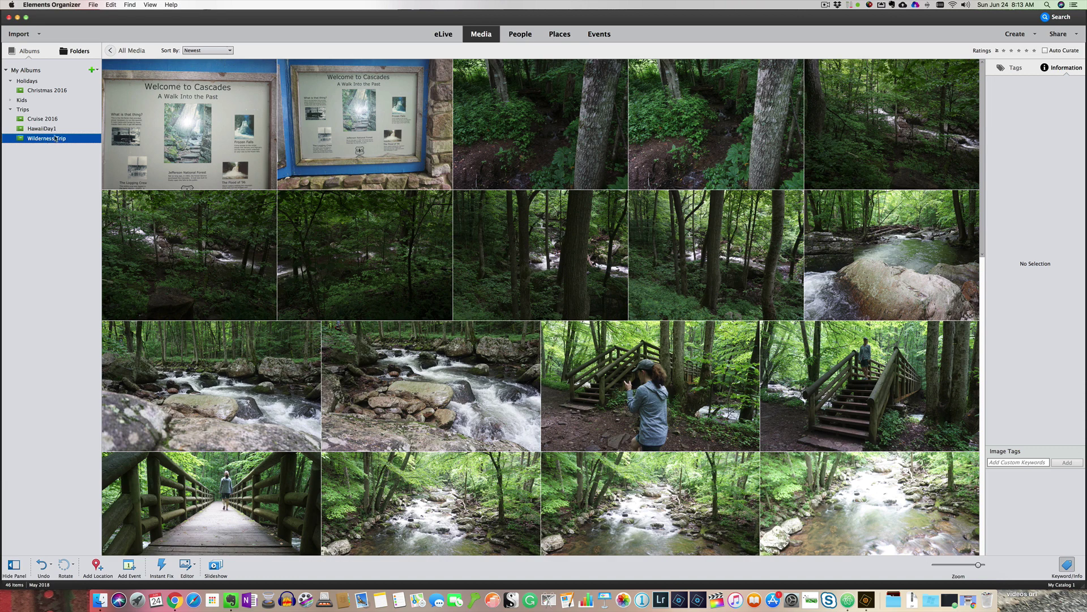
left_click(93, 6)
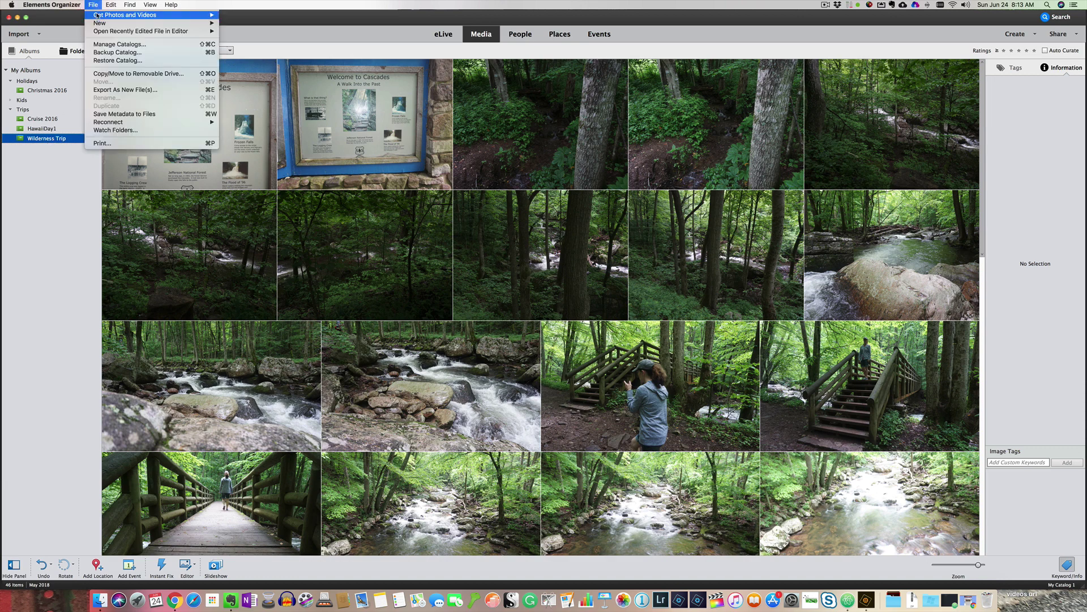
mouse_move(125, 15)
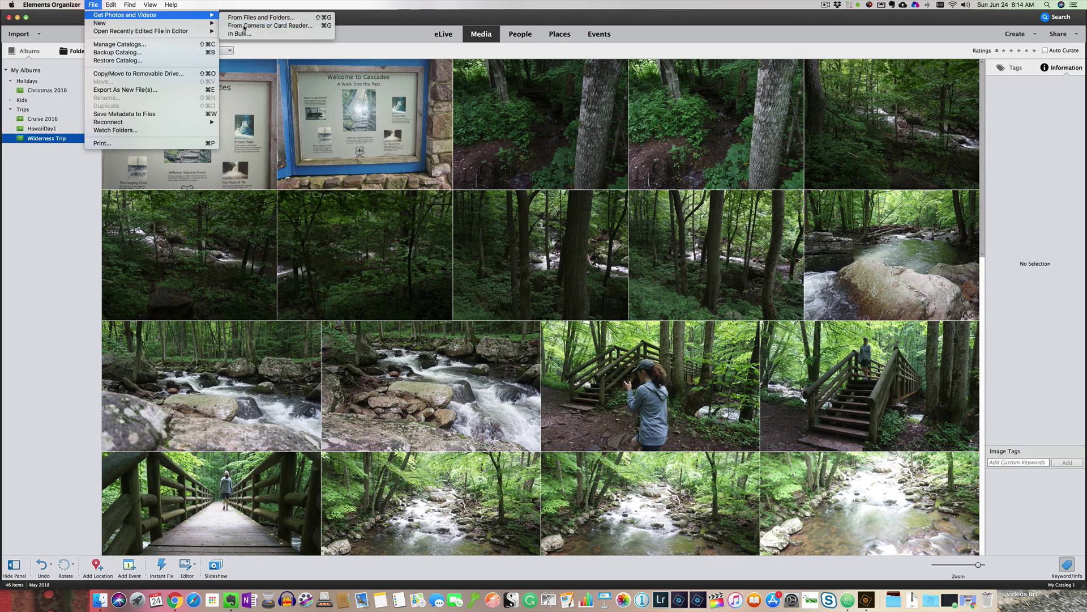
Step: Open the Photo Downloader with the memory card as the photo source
left_click(244, 25)
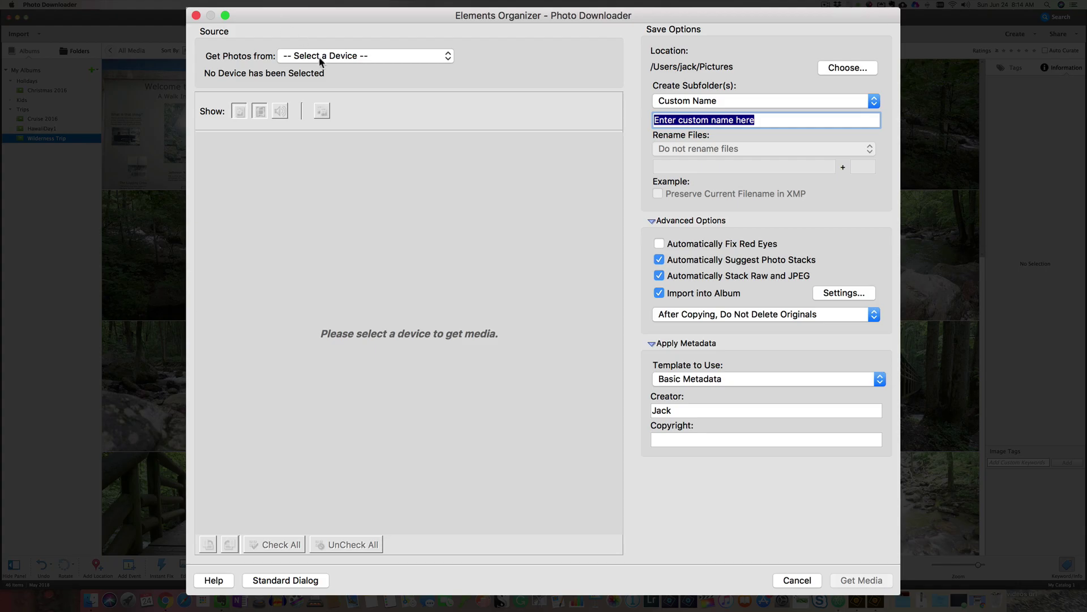
left_click(322, 56)
left_click(321, 18)
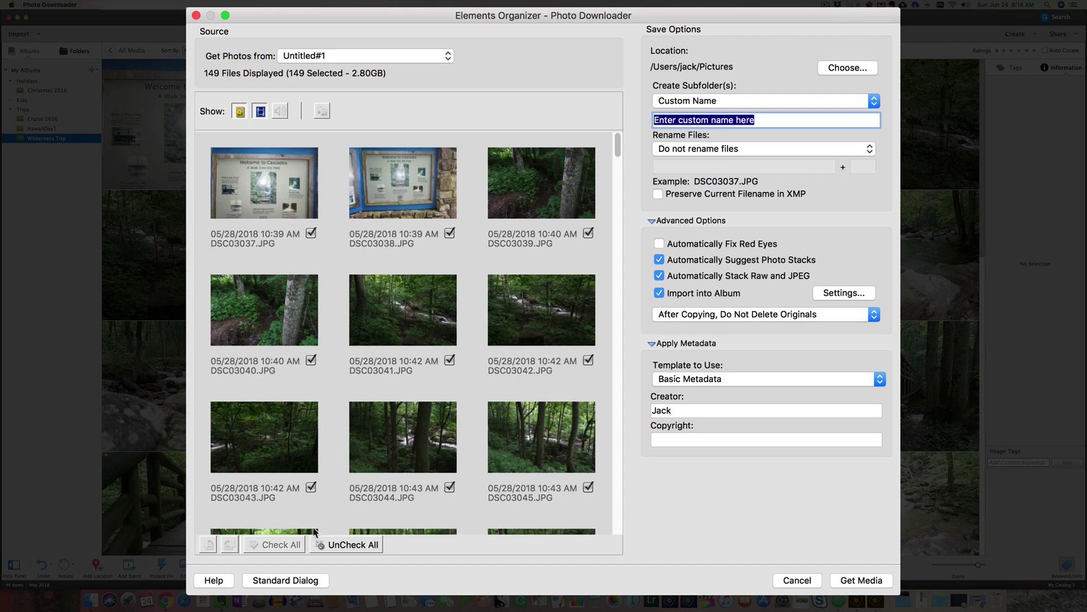
Step: Uncheck all photos, then check DSC02935 through DSC02977, 44 photos in total
left_click(337, 544)
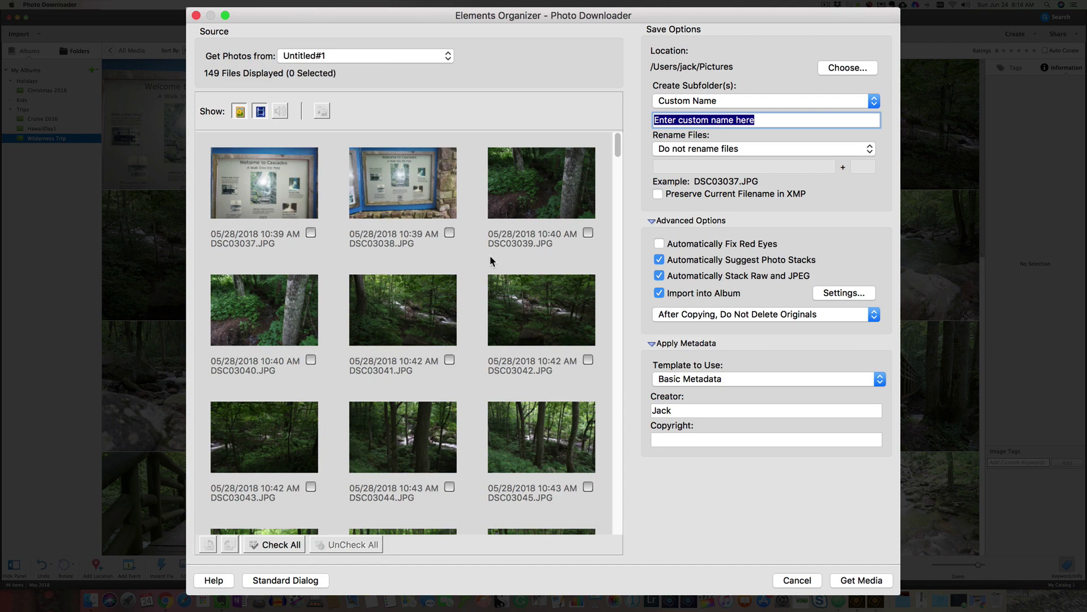
left_click_drag(619, 152, 619, 340)
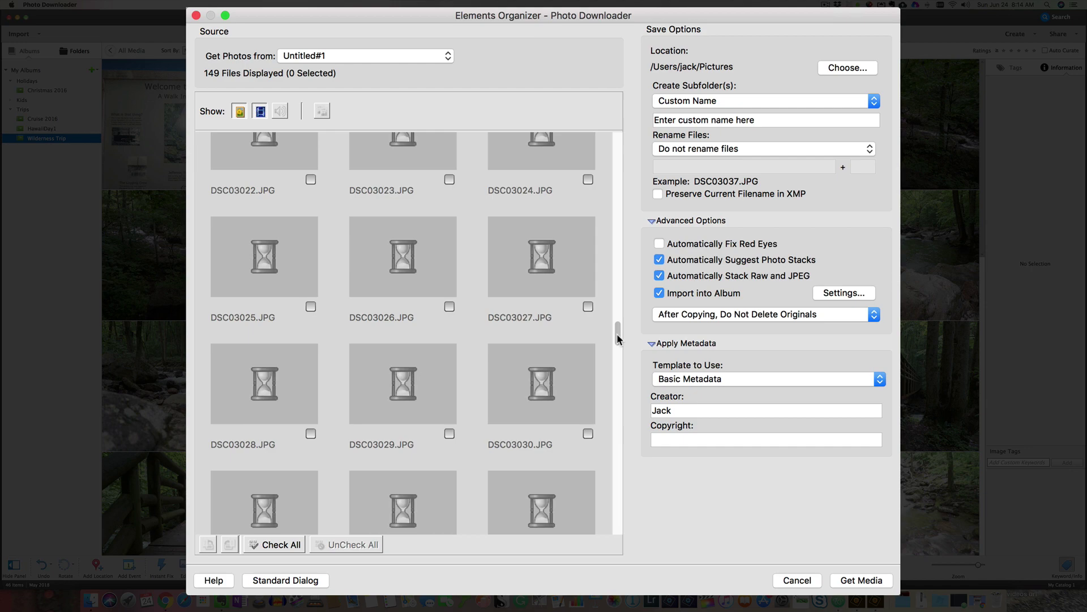
scroll(592, 337, "down", 5)
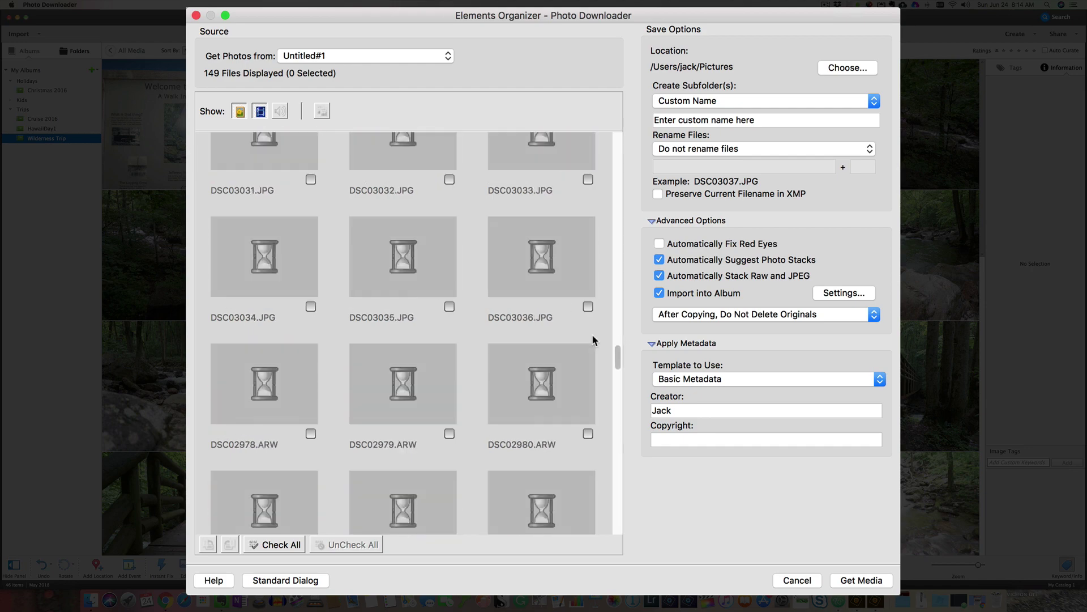
scroll(592, 340, "down", 5)
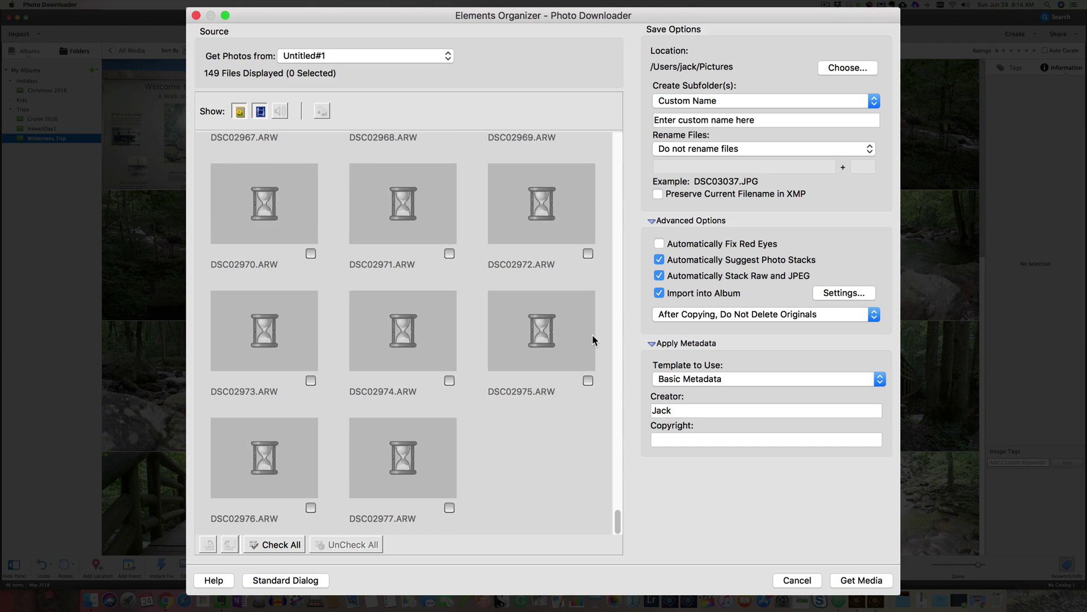
scroll(592, 340, "down", 5)
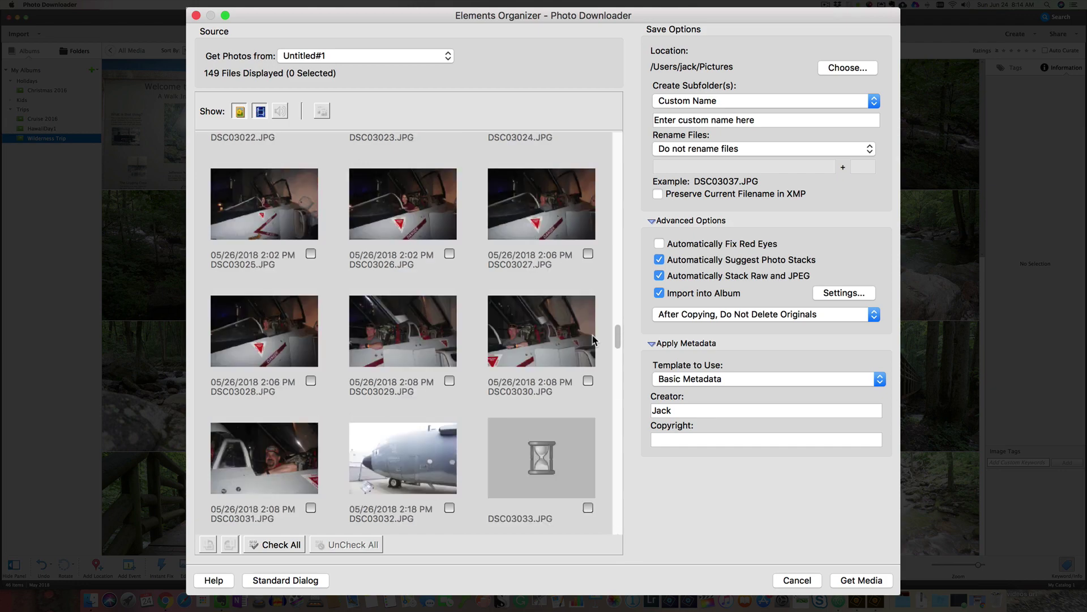
left_click_drag(618, 340, 619, 427)
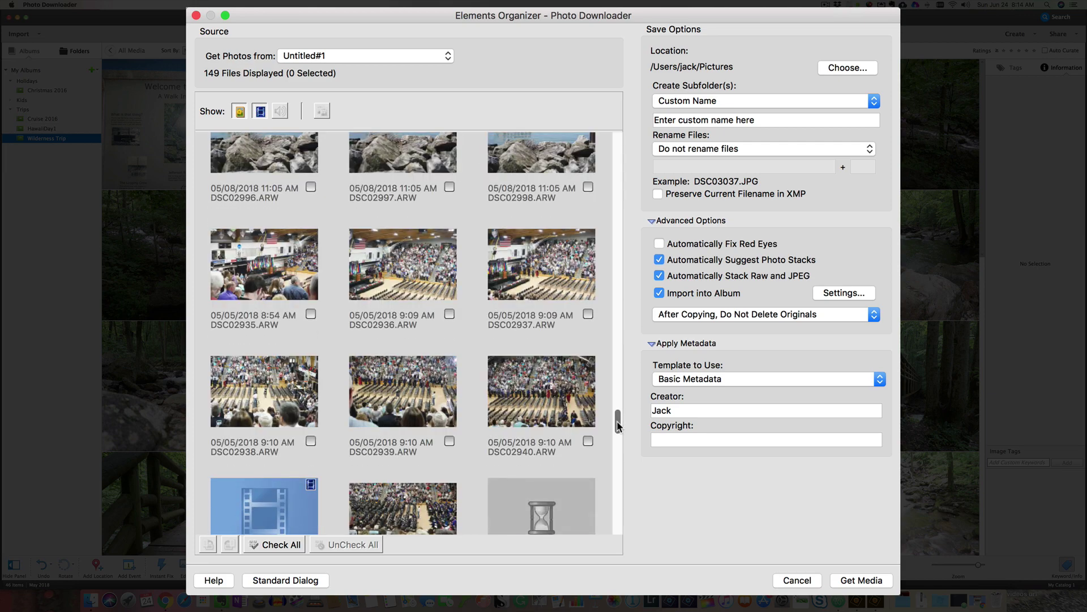
left_click_drag(618, 424, 614, 421)
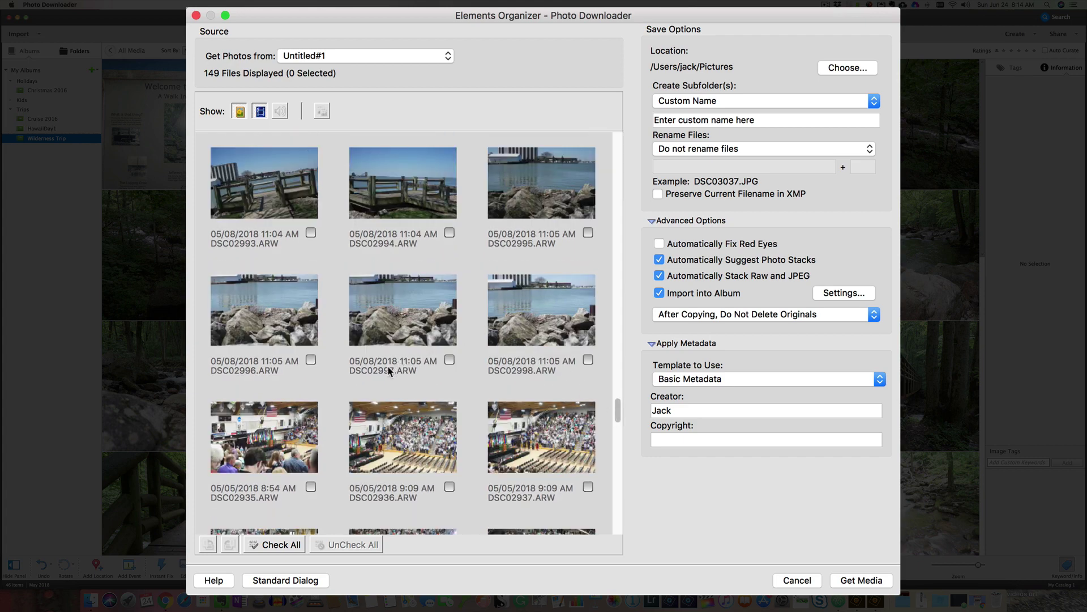
left_click(311, 486)
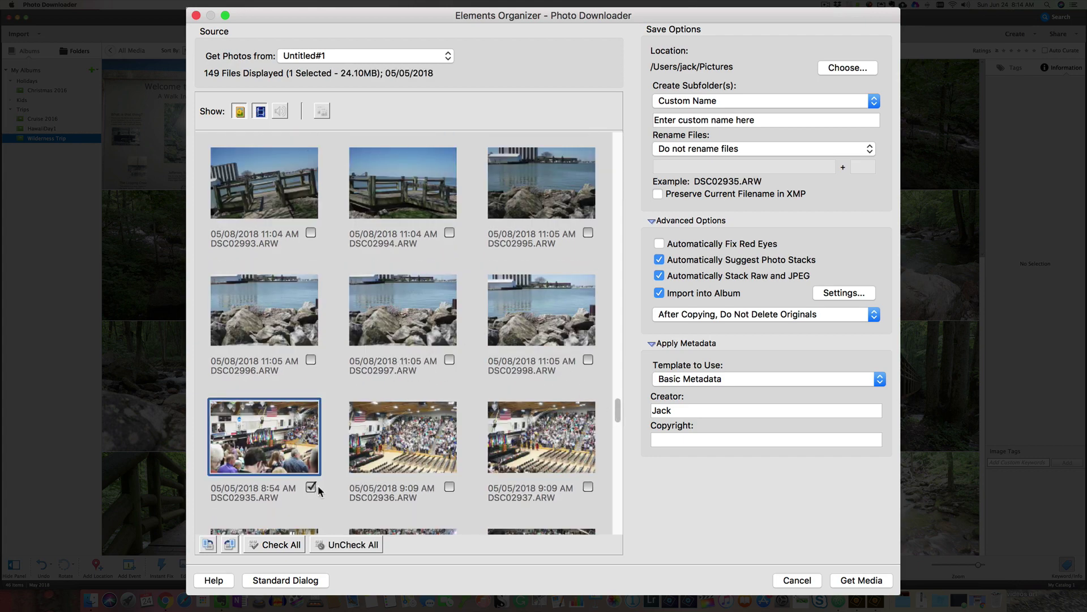
left_click_drag(617, 414, 610, 531)
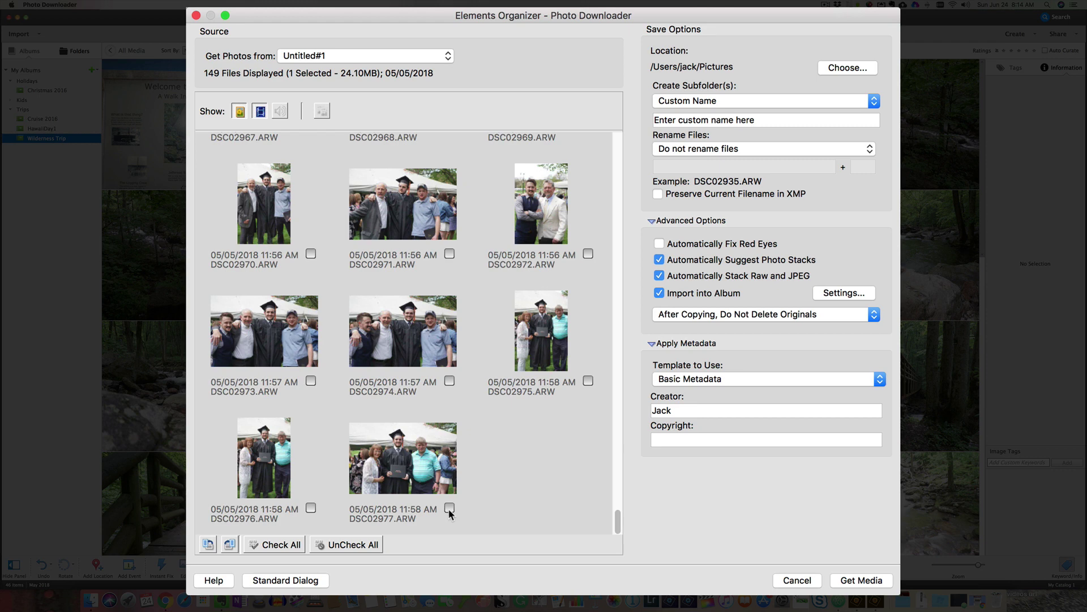
left_click(450, 509, "shift")
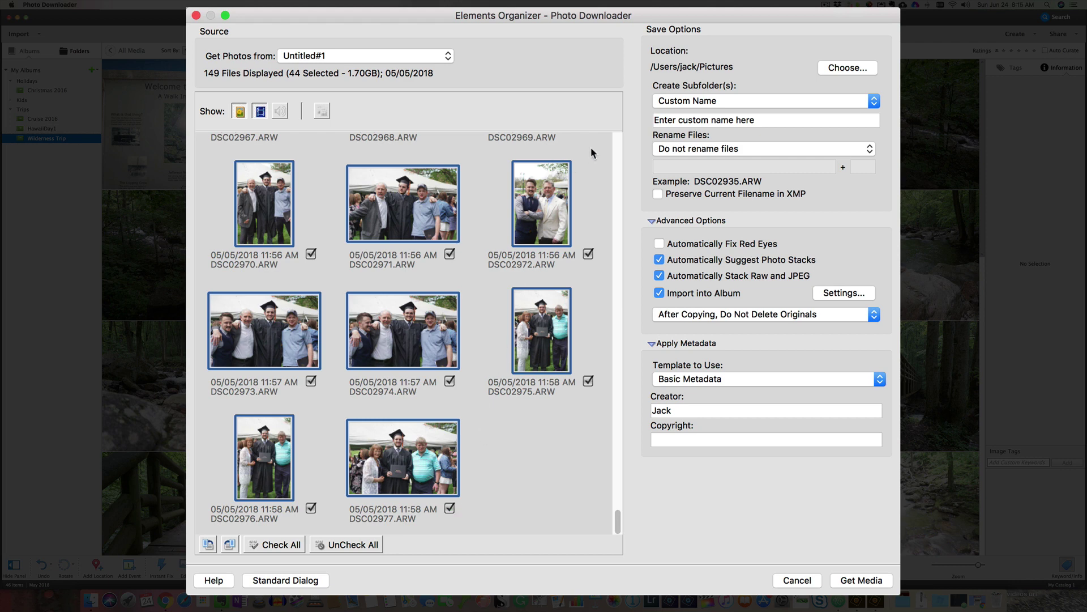
Step: Keep the destination folder, name the subfolder ZachGrad, and turn off both stacking options
left_click(841, 68)
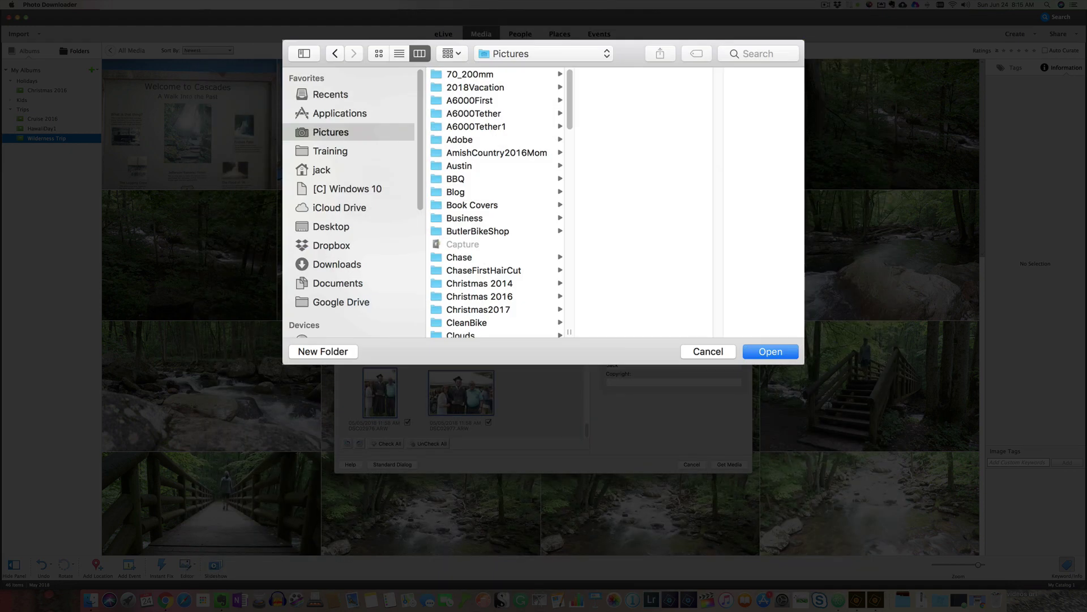
left_click(704, 353)
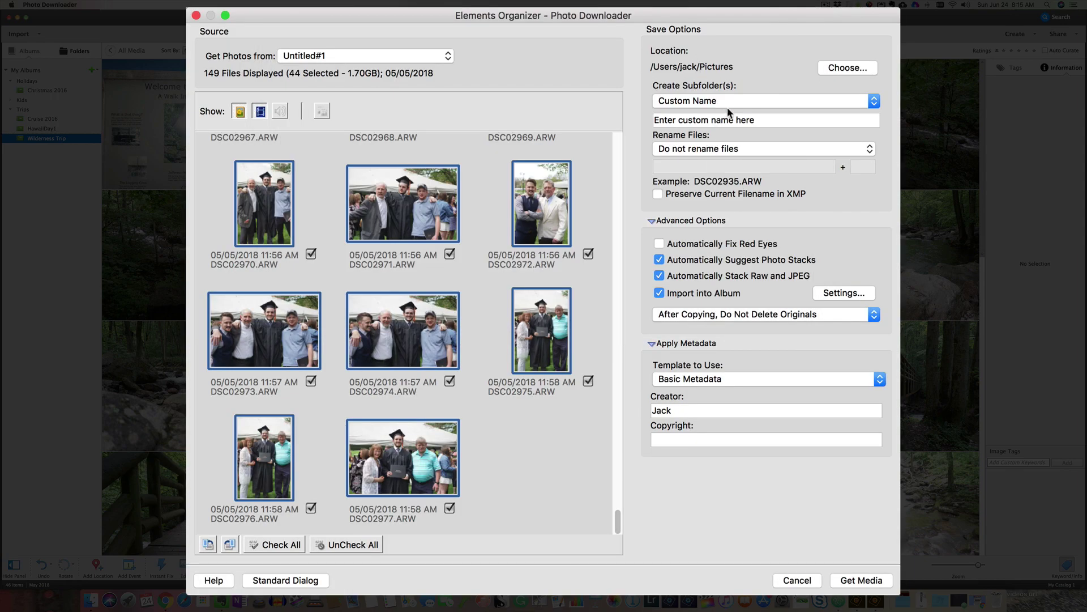
left_click_drag(759, 121, 645, 120)
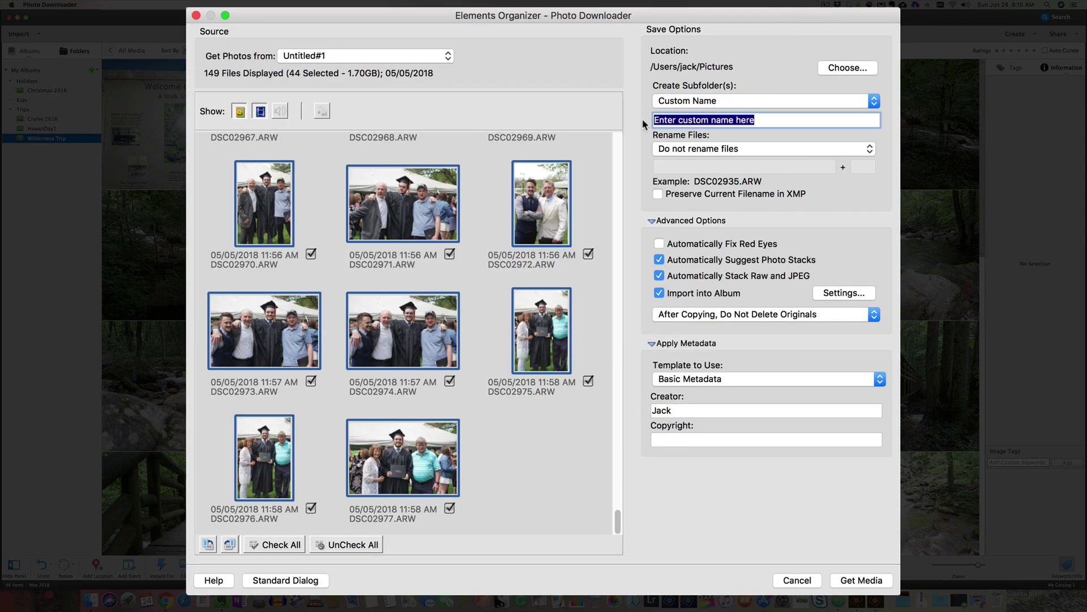
type("Zach")
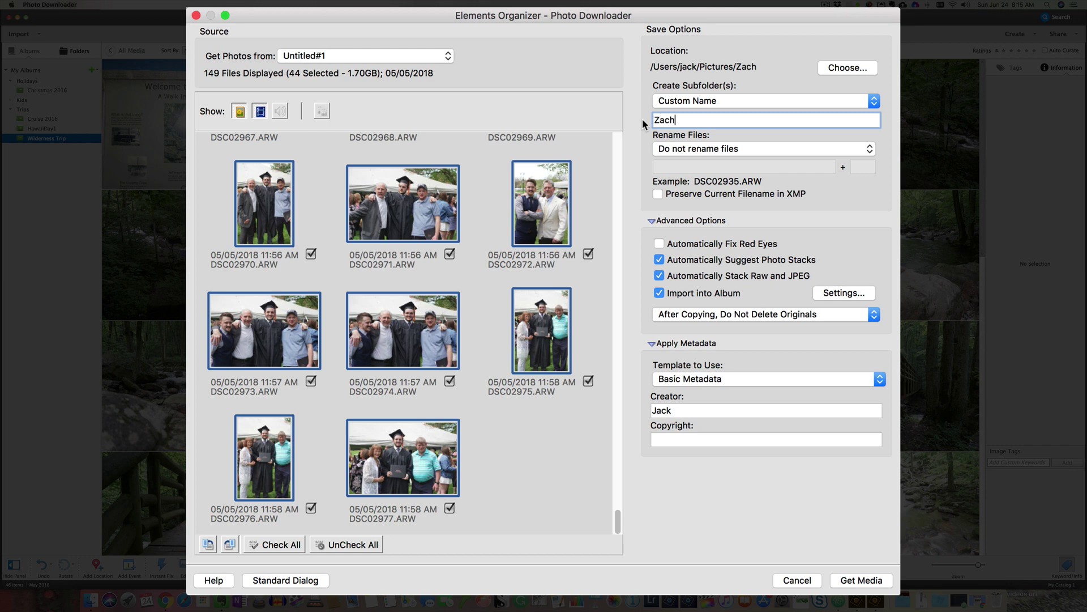
type("Grad")
left_click(660, 260)
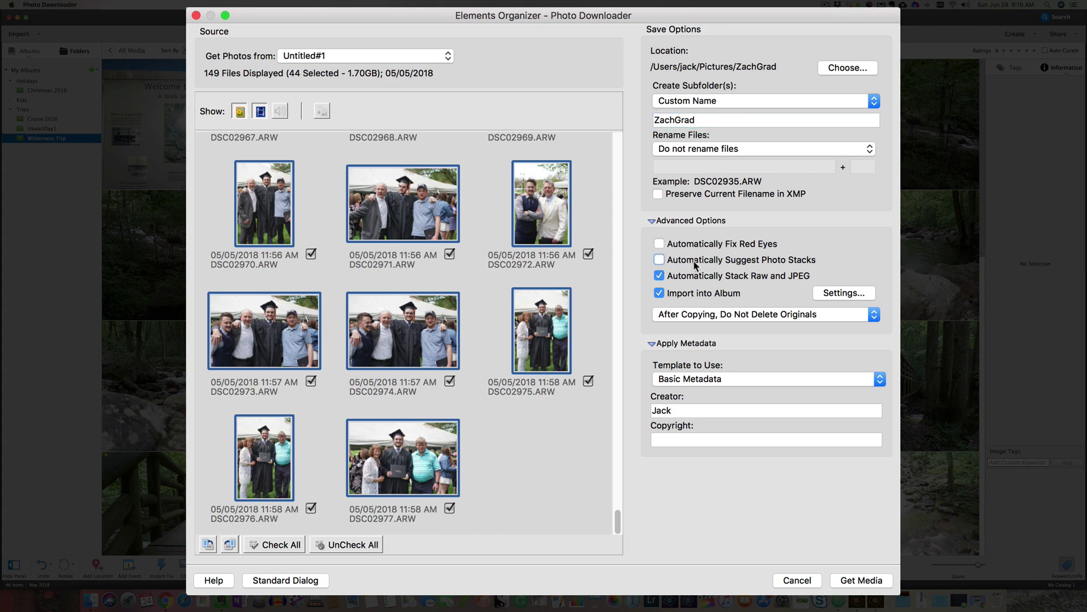
left_click(658, 276)
Step: In the album picker, add a new album under Kids and start naming it JakeGrad
left_click(844, 292)
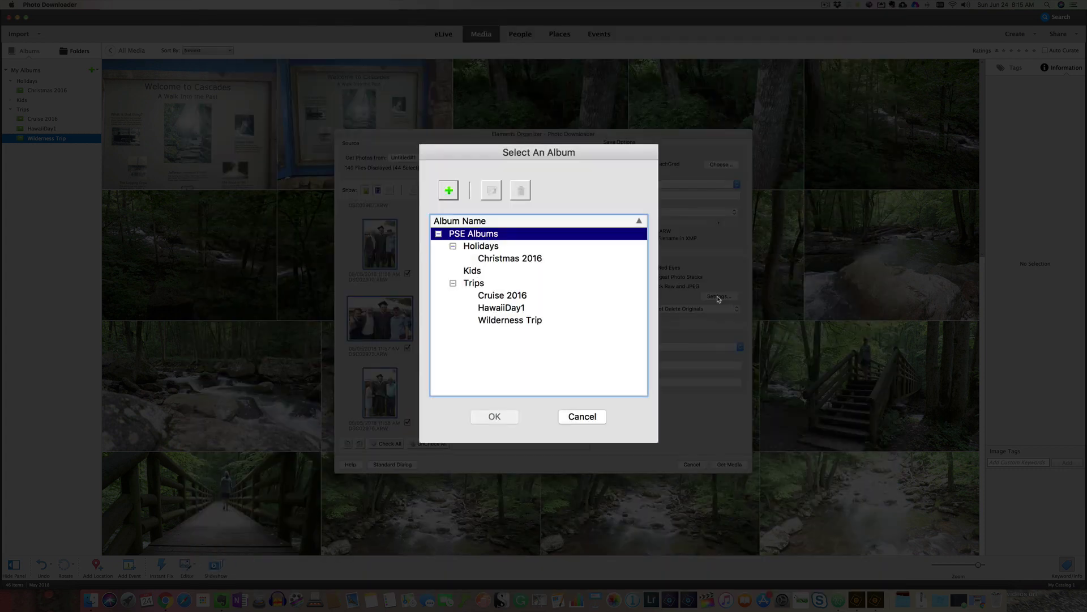
left_click(470, 271)
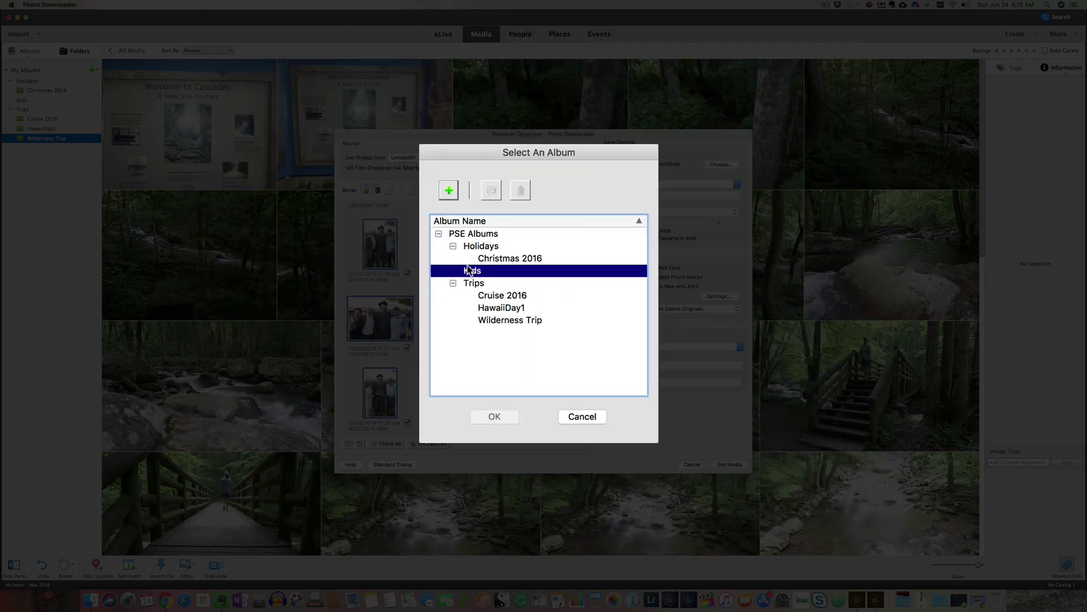
left_click(449, 192)
type("Za")
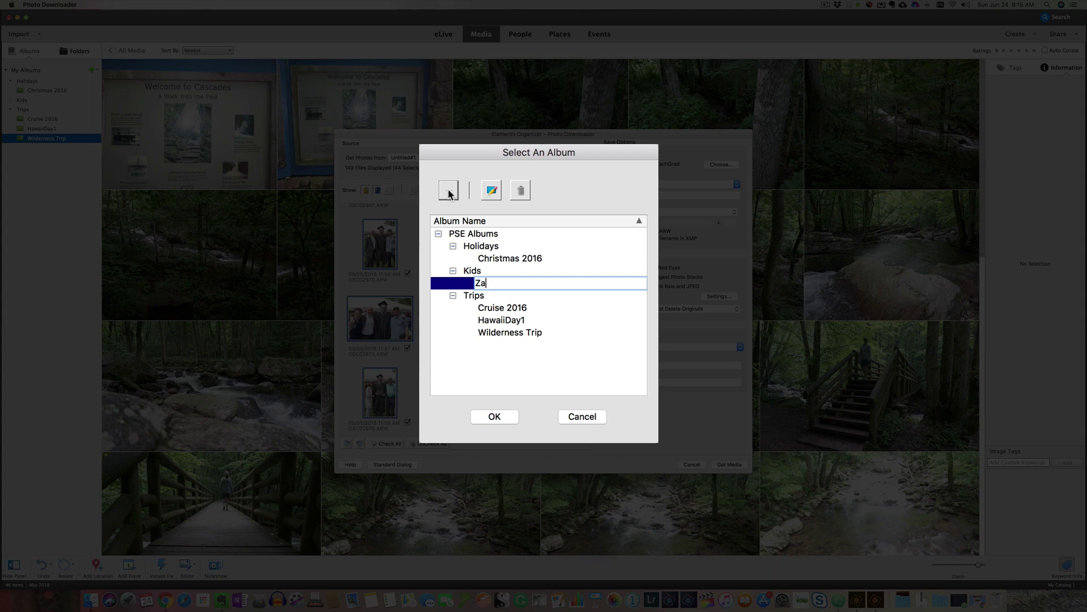
type("ch")
key("BackSpace")
key("BackSpace")
key("BackSpace")
key("BackSpace")
type("Jake")
type("Grad")
Step: Confirm the JakeGrad album, change the subfolder Zach to Jake, and import the 44 photos
left_click(496, 415)
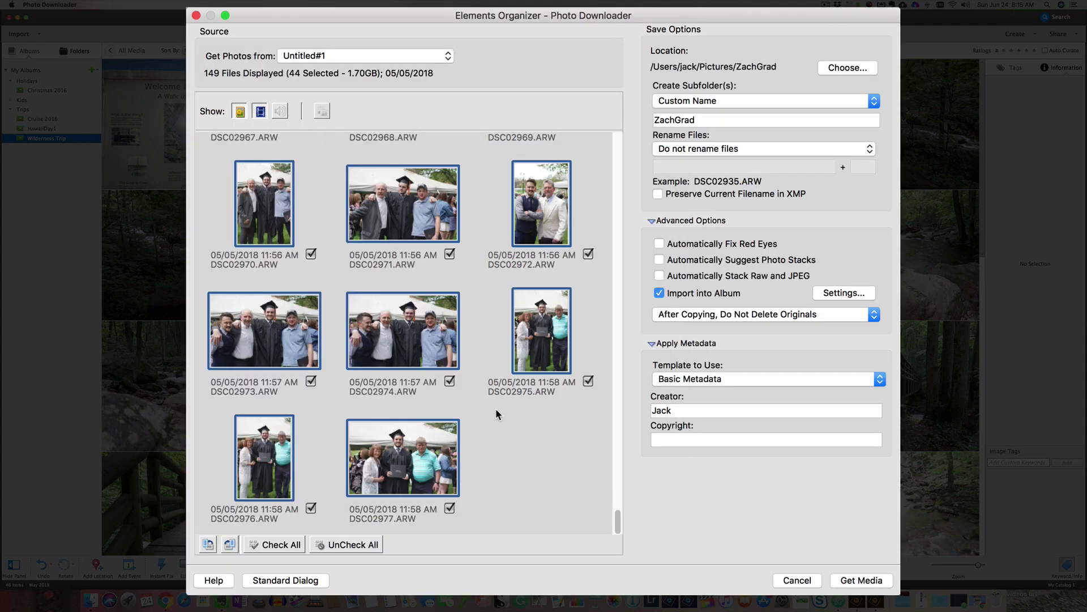
left_click(663, 120)
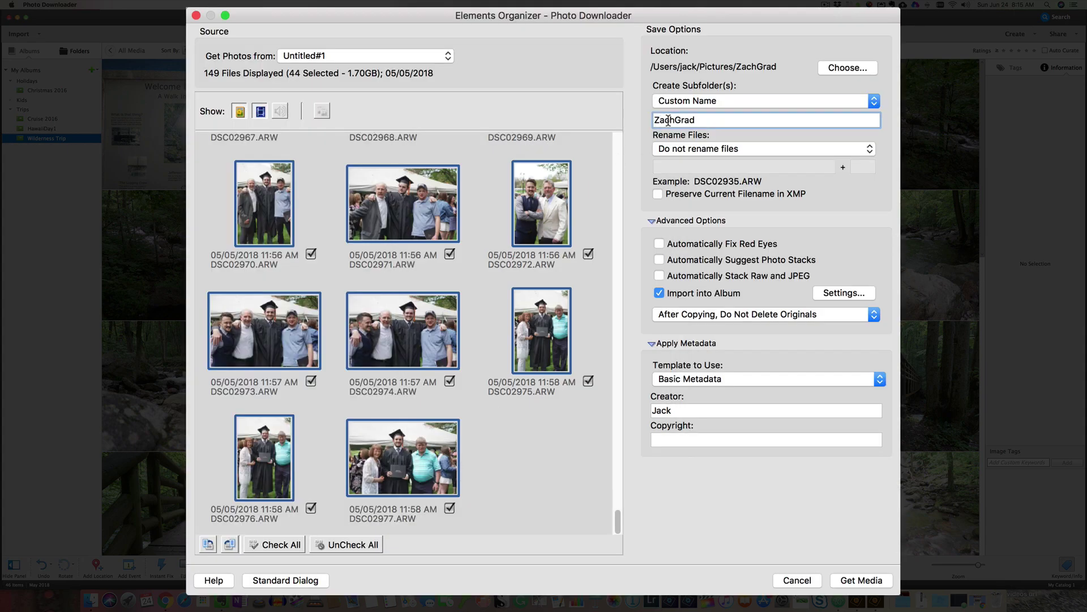
left_click_drag(676, 120, 655, 120)
key("BackSpace")
type("Jake")
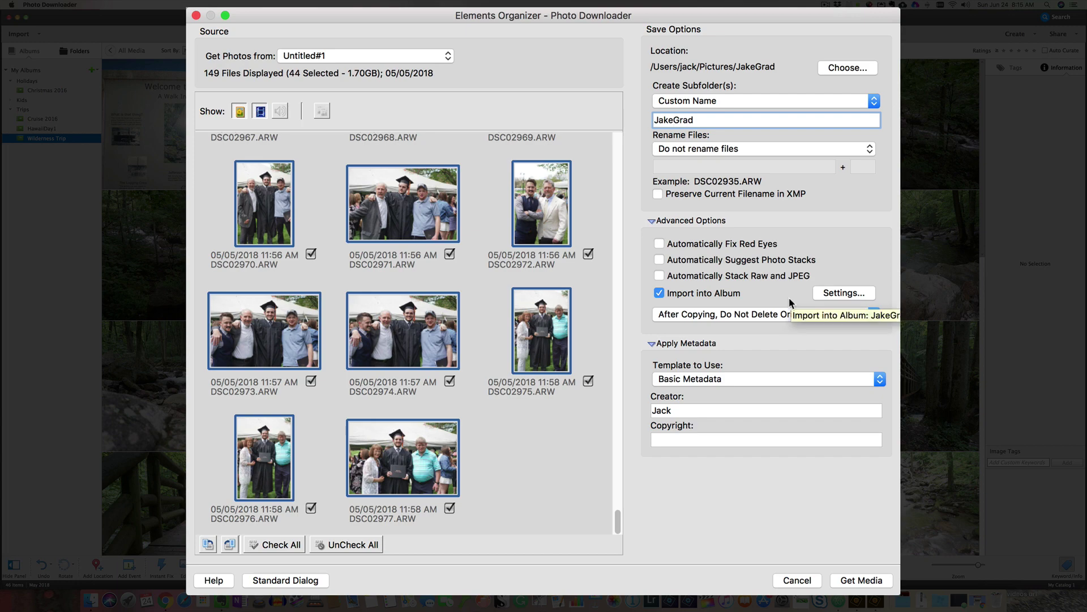
left_click(852, 578)
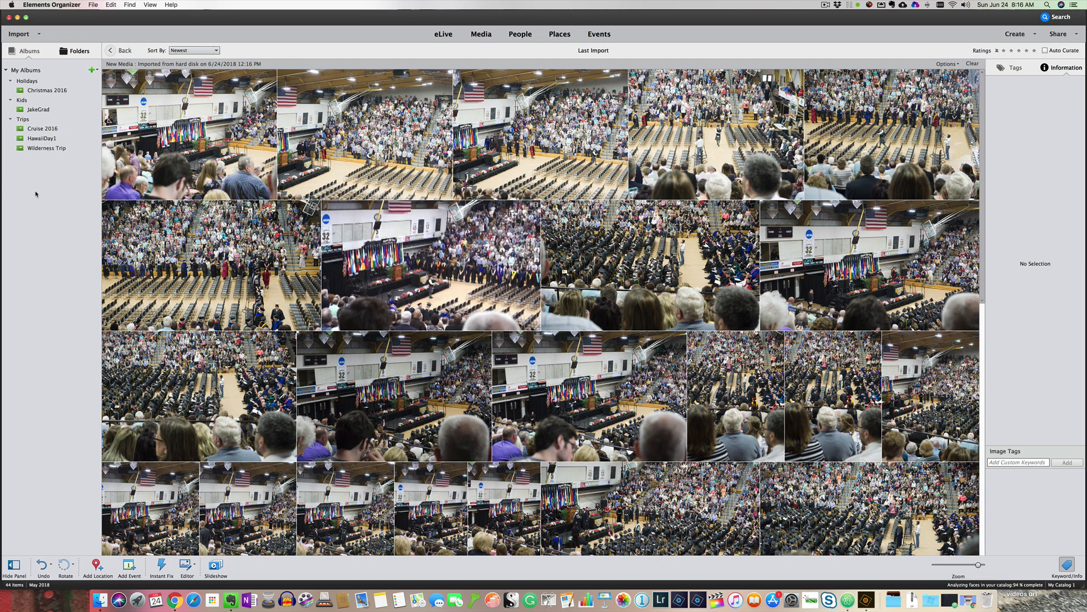
Step: After copying finishes, view JakeGrad, then Wilderness Trip, then JakeGrad again
left_click(45, 110)
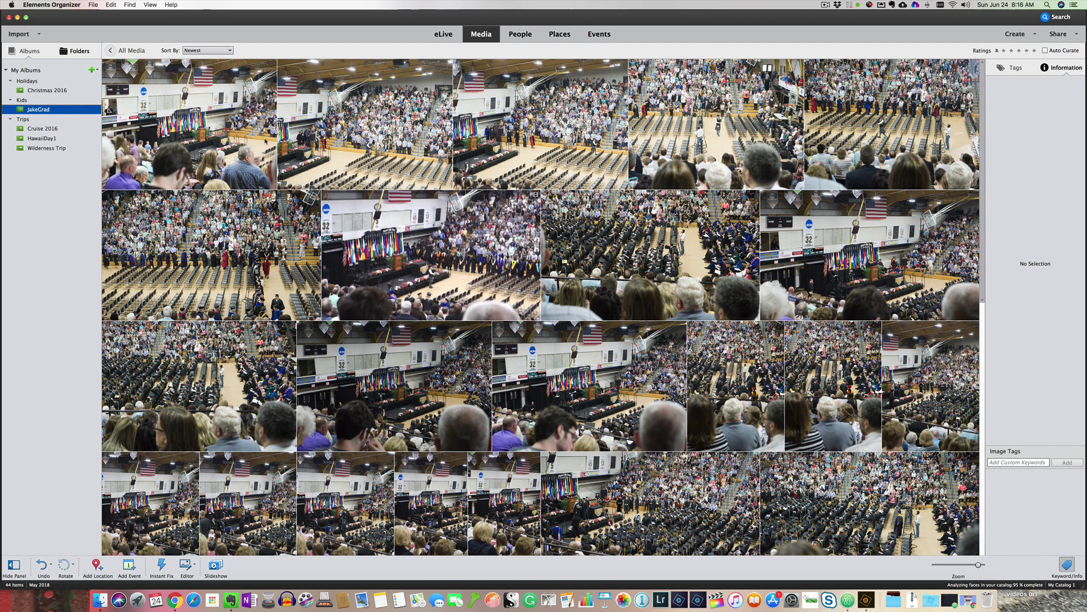
left_click(43, 149)
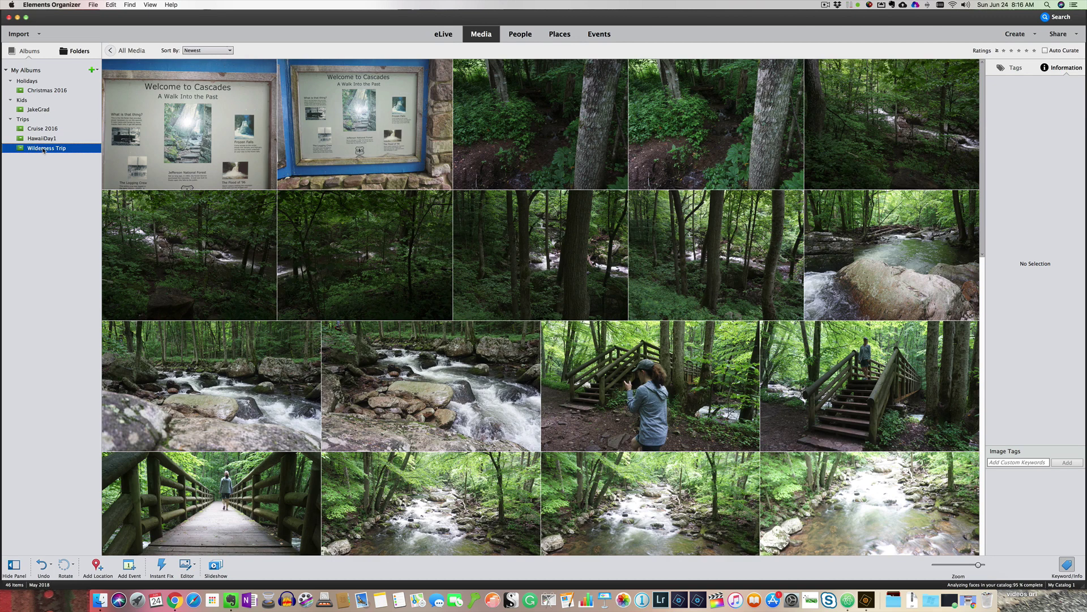
left_click(43, 110)
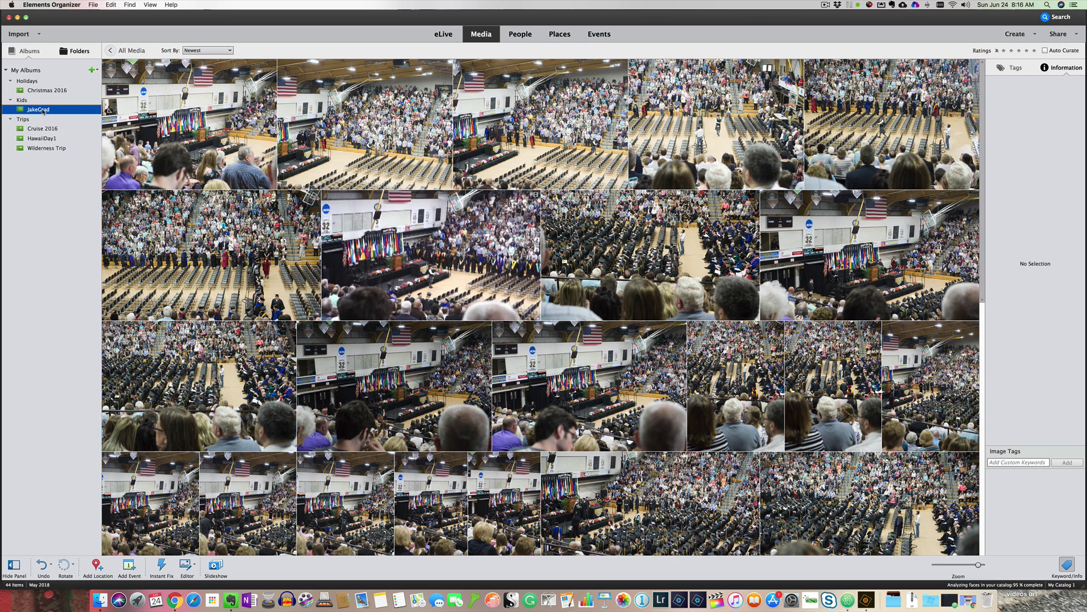
left_click(92, 5)
mouse_move(127, 16)
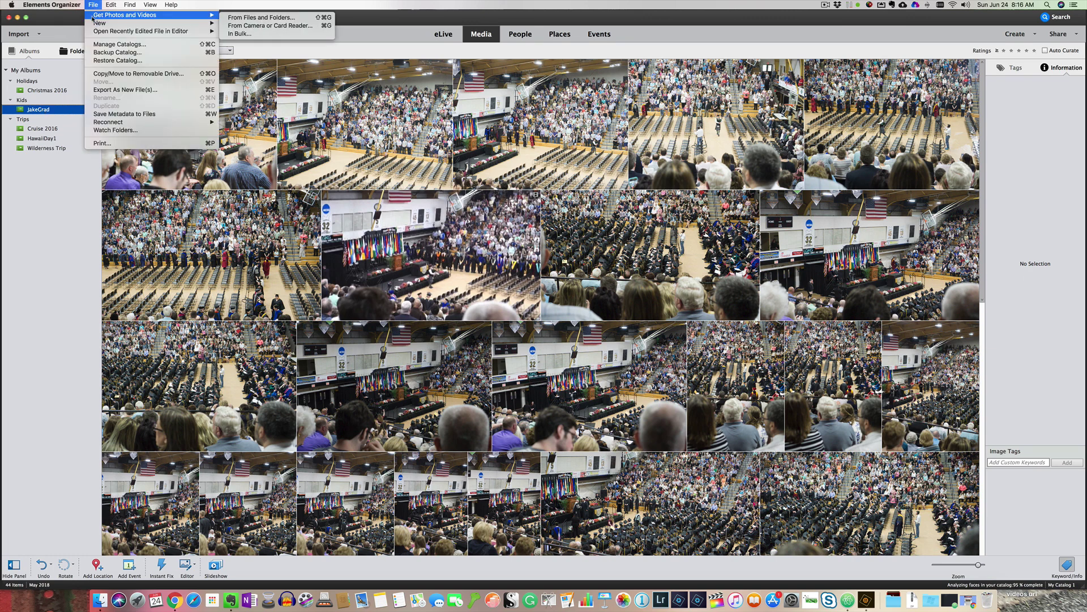
Step: In Photo Downloader, choose card Untitled#1 as the source, loading its 105 files
left_click(235, 26)
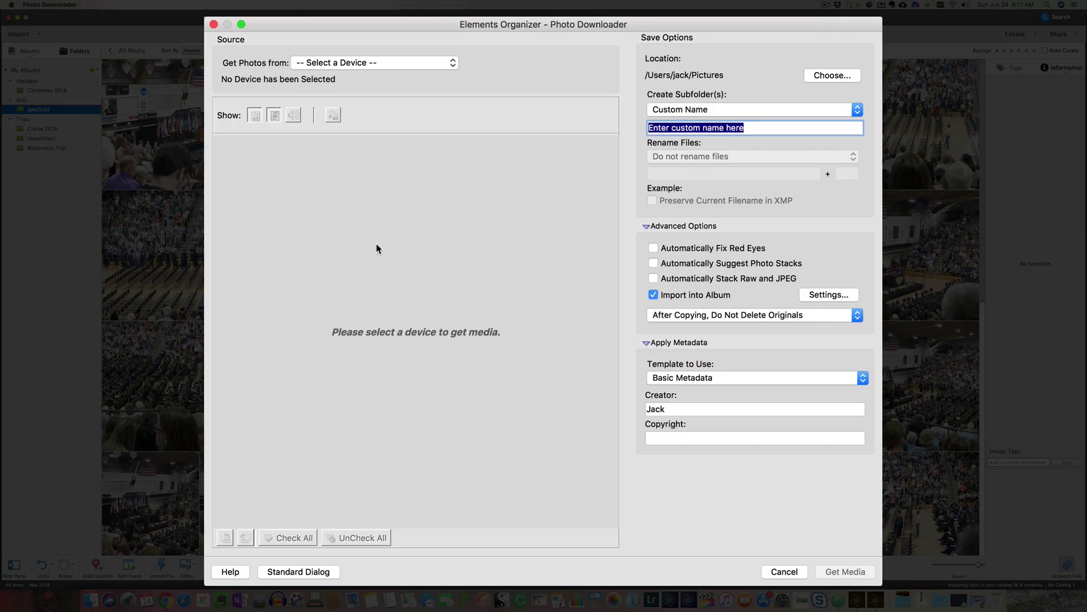
left_click(452, 64)
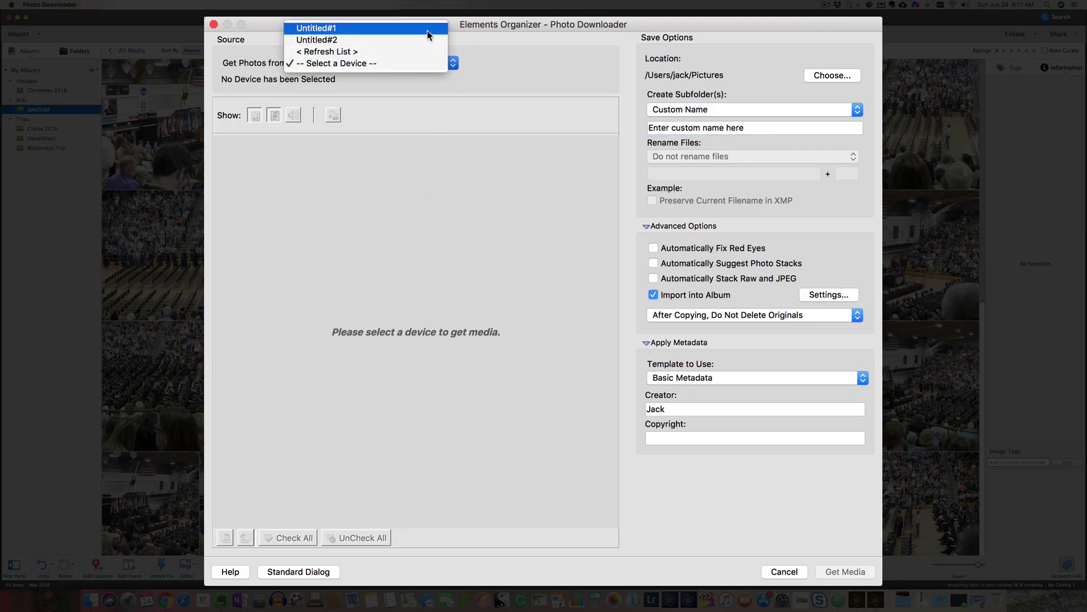
left_click(429, 34)
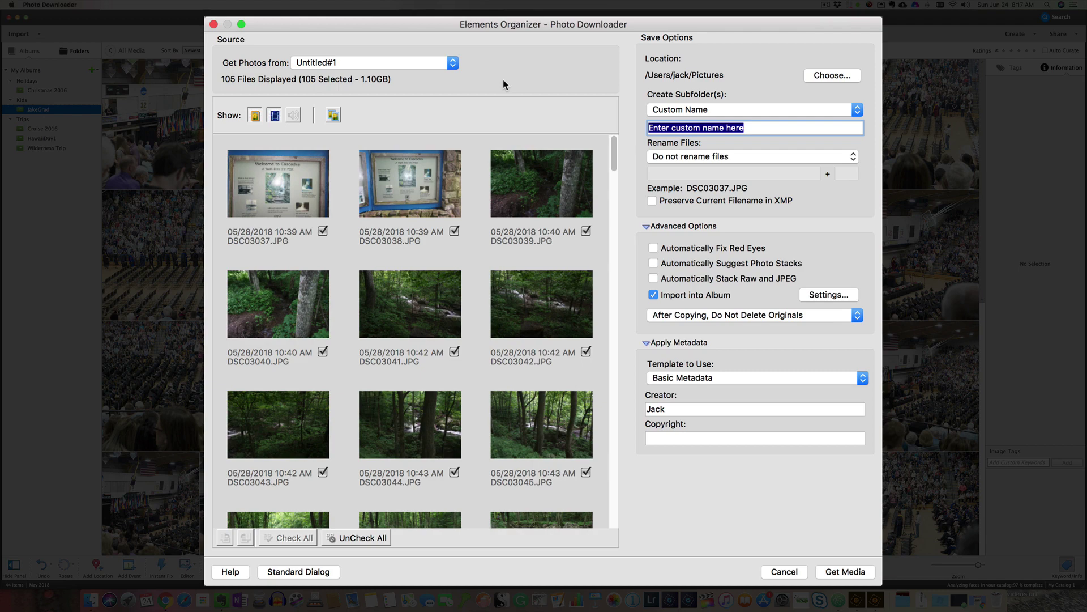
left_click_drag(614, 159, 615, 237)
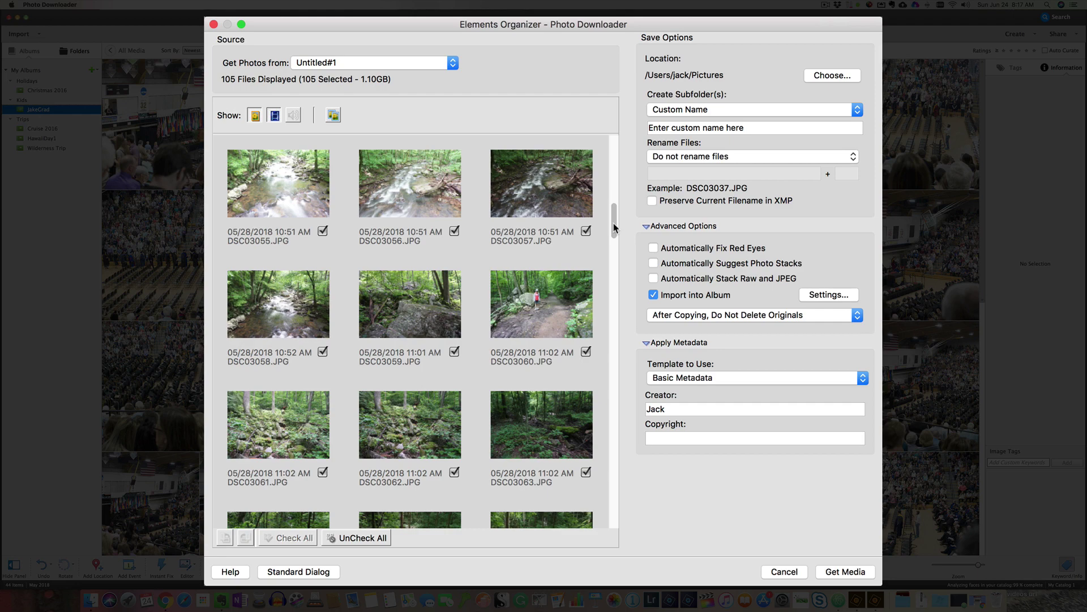
left_click_drag(613, 227, 618, 286)
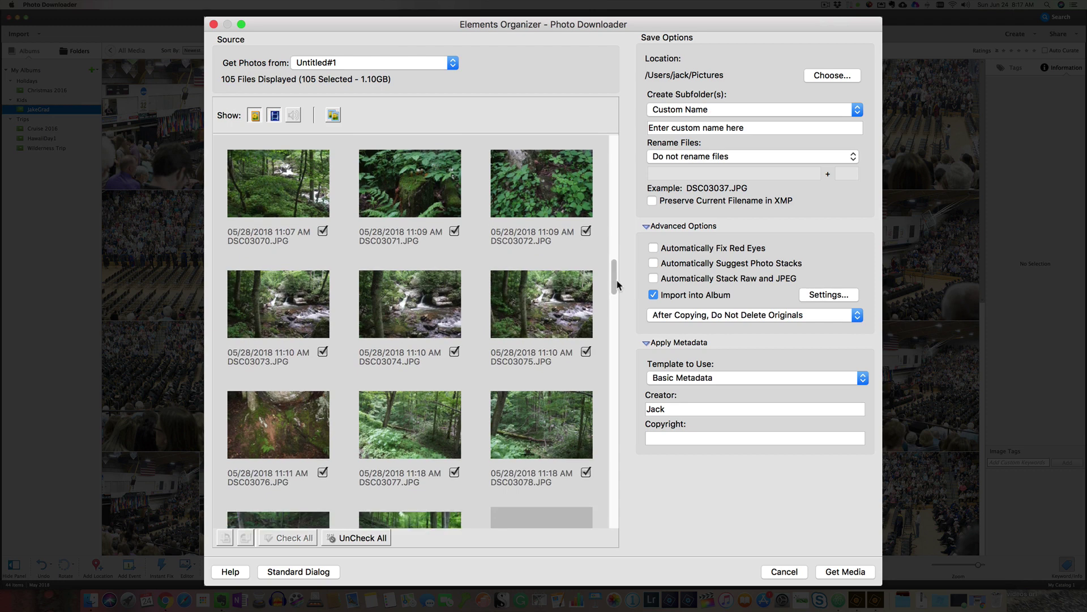
Step: Uncheck all, then check DSC02999 through DSC02998 at the card's end, 59 files
left_click(358, 541)
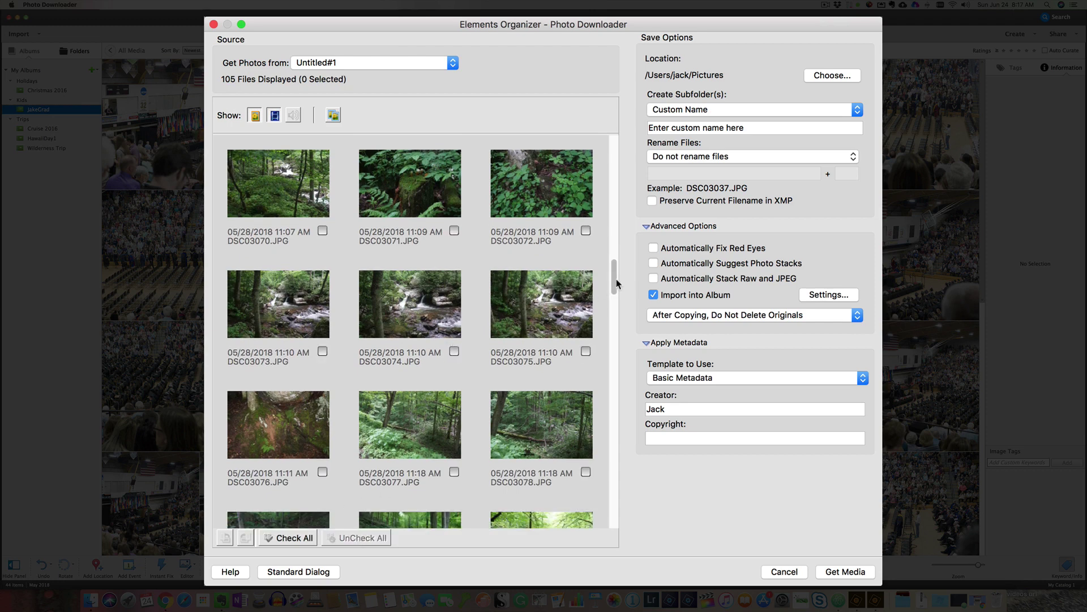
left_click_drag(617, 282, 615, 322)
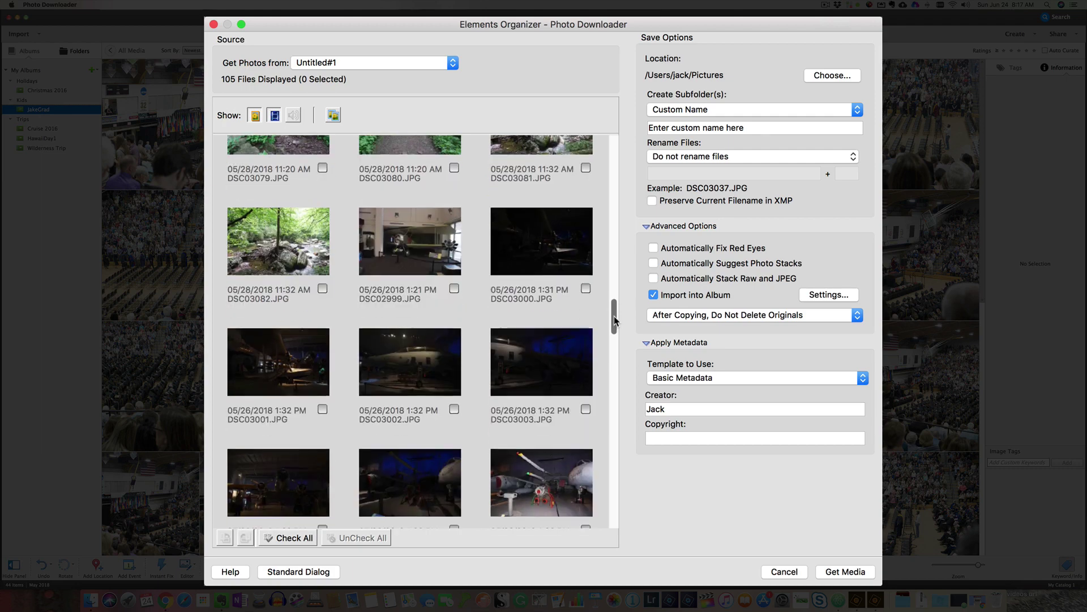
left_click(453, 290)
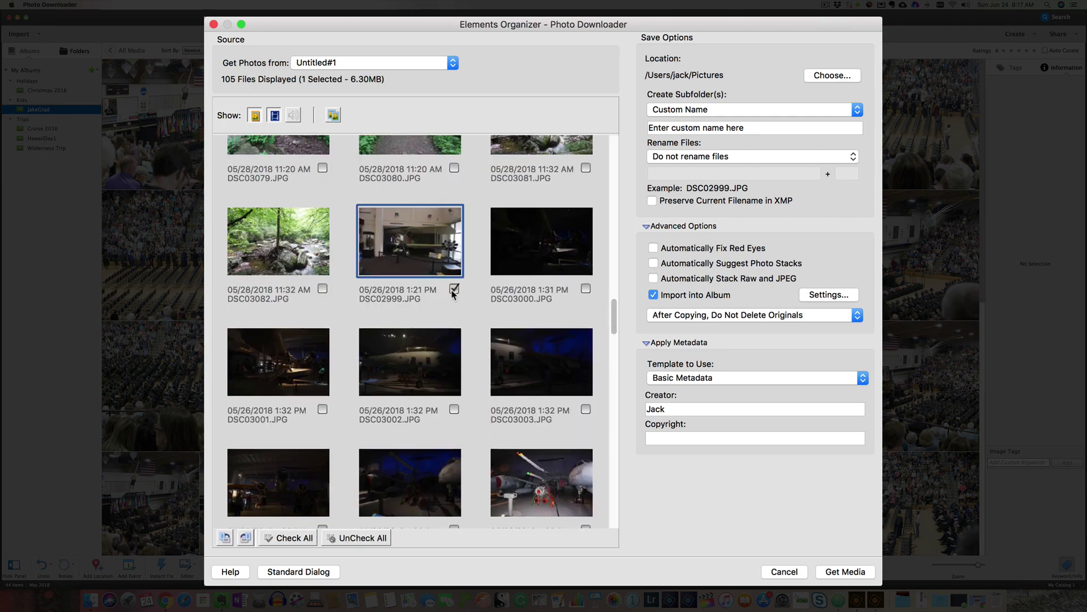
left_click_drag(614, 316, 617, 516)
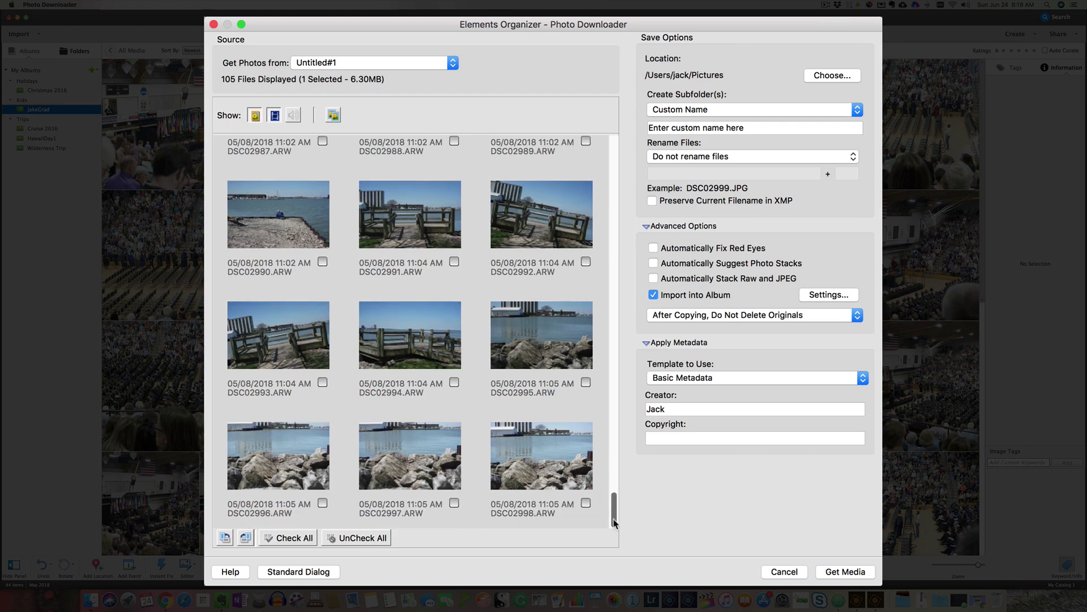
scroll(614, 513, "up", 3)
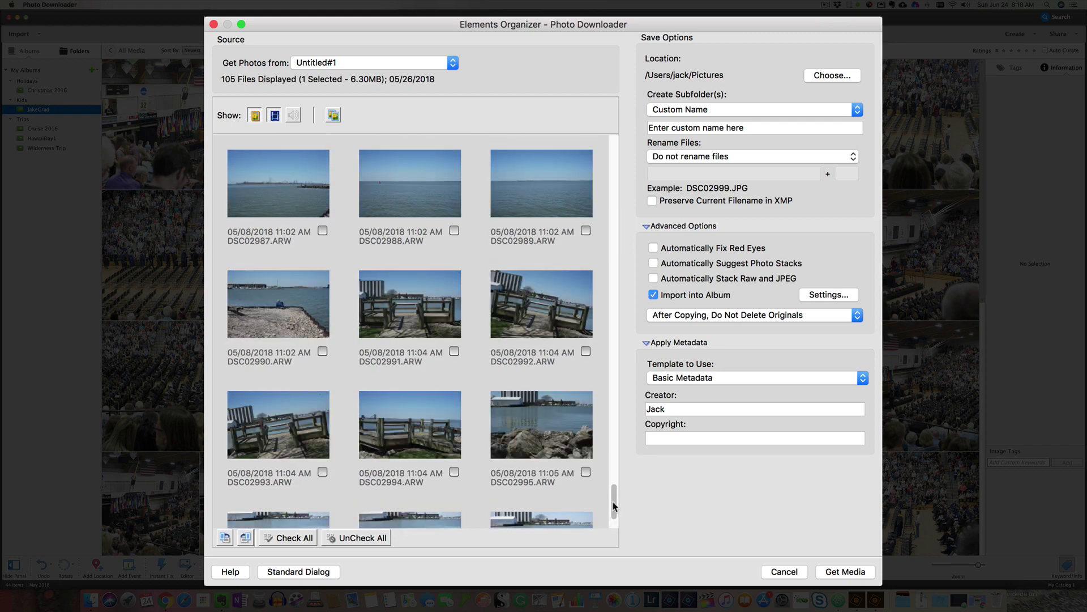
left_click_drag(614, 501, 615, 538)
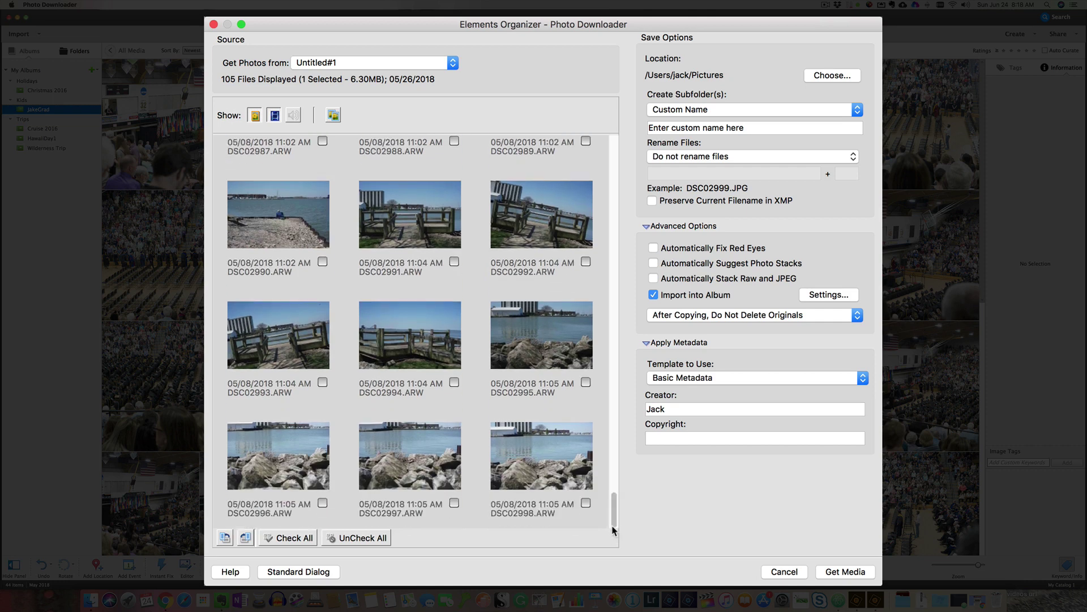
left_click(586, 504, "shift")
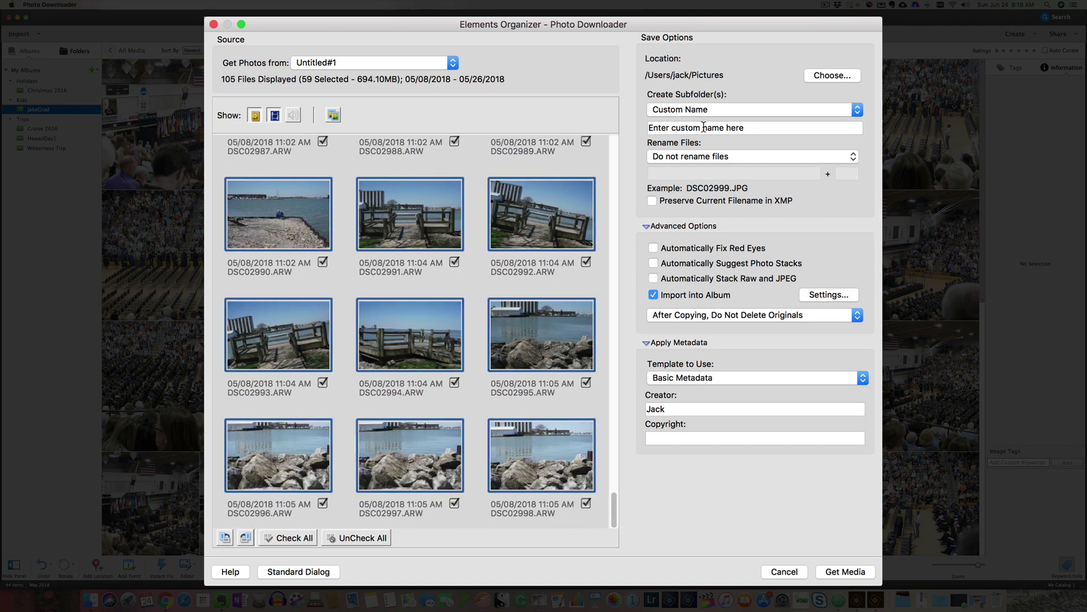
Step: Select the placeholder custom subfolder name so it can be replaced with Air Space
left_click(705, 127)
left_click_drag(746, 127, 638, 134)
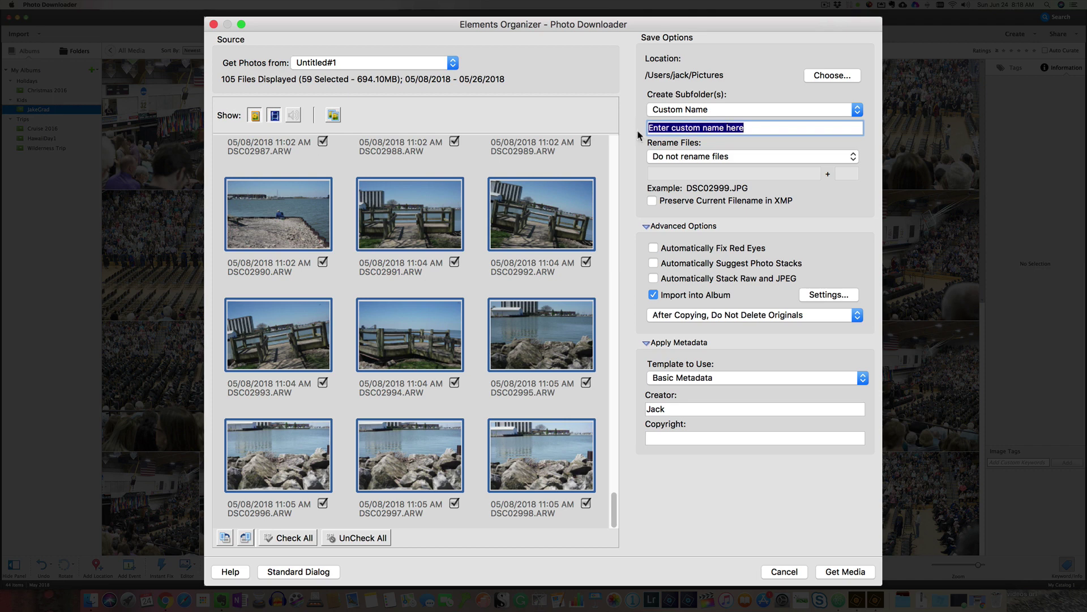
type("Air")
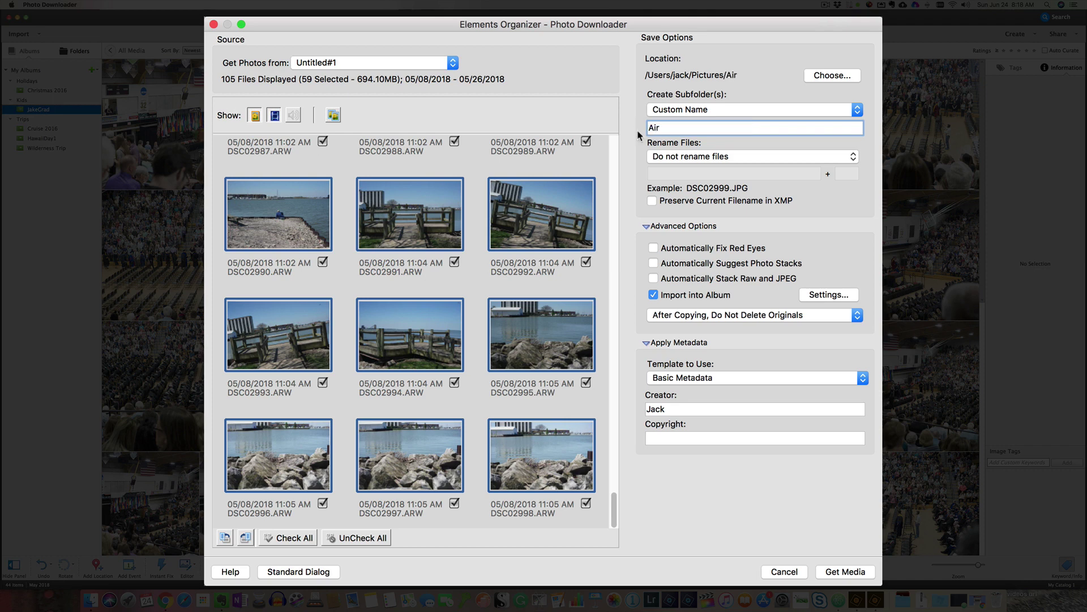
type(" Spac")
type("e")
Step: Make a new Air Space album under Trips the import album and import the 59 photos
left_click(829, 295)
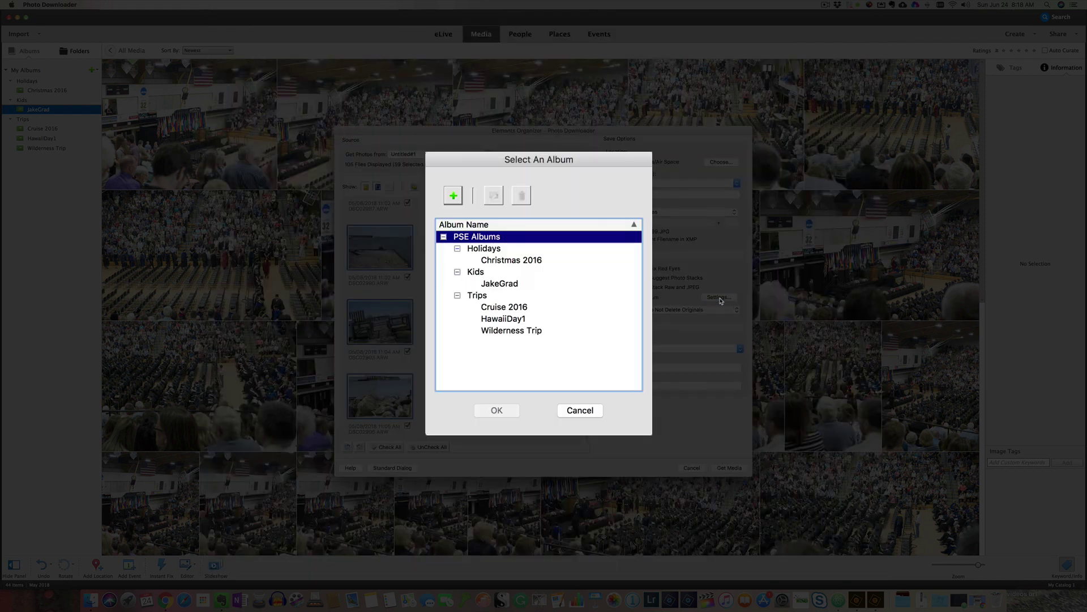
left_click(471, 297)
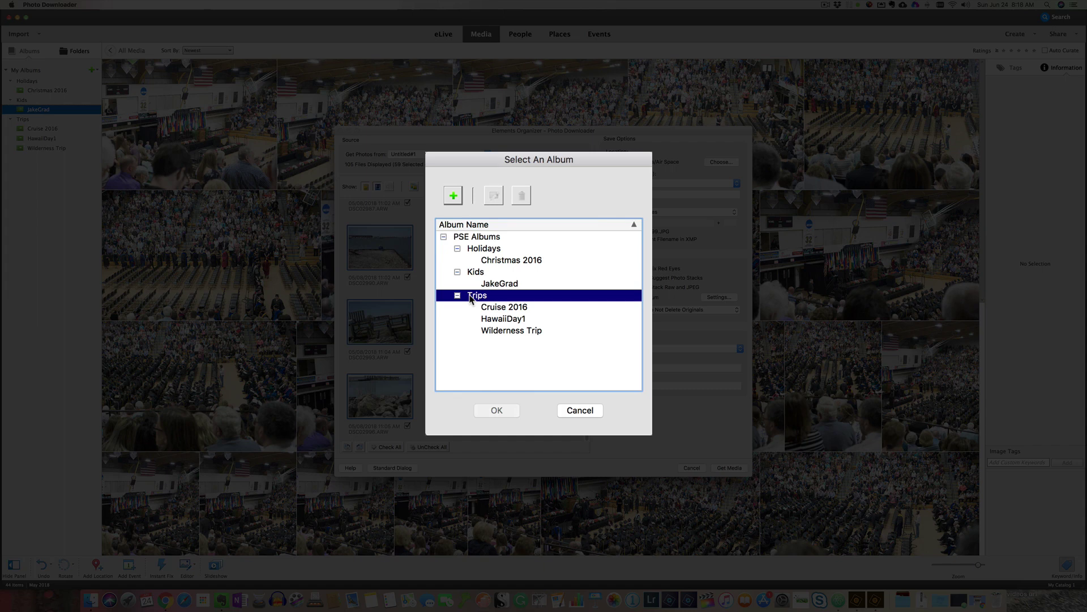
left_click(453, 196)
type("Air")
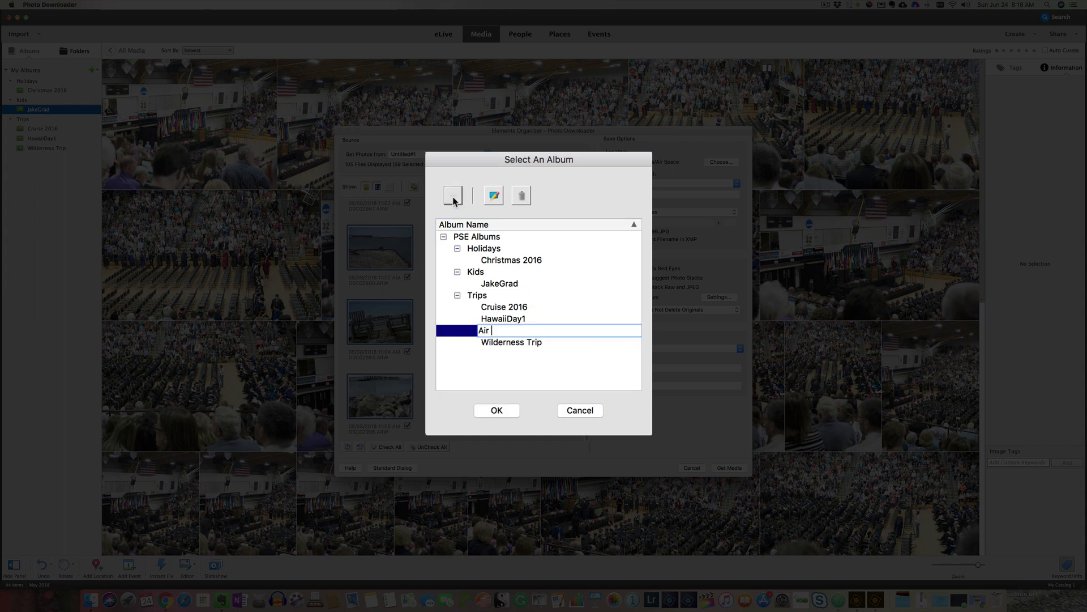
type(" Space")
key("Return")
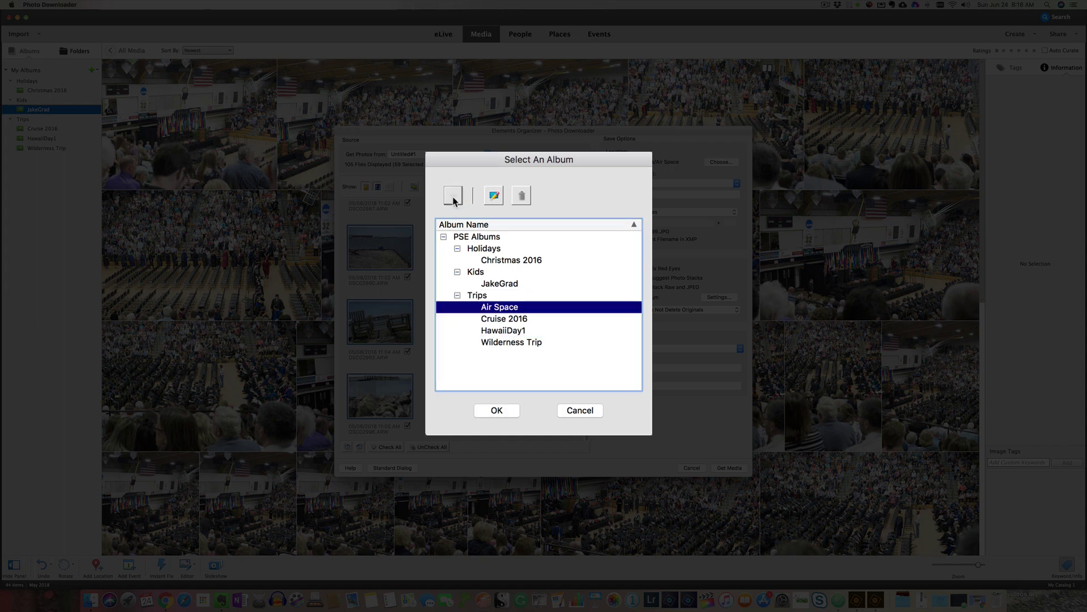
left_click(497, 410)
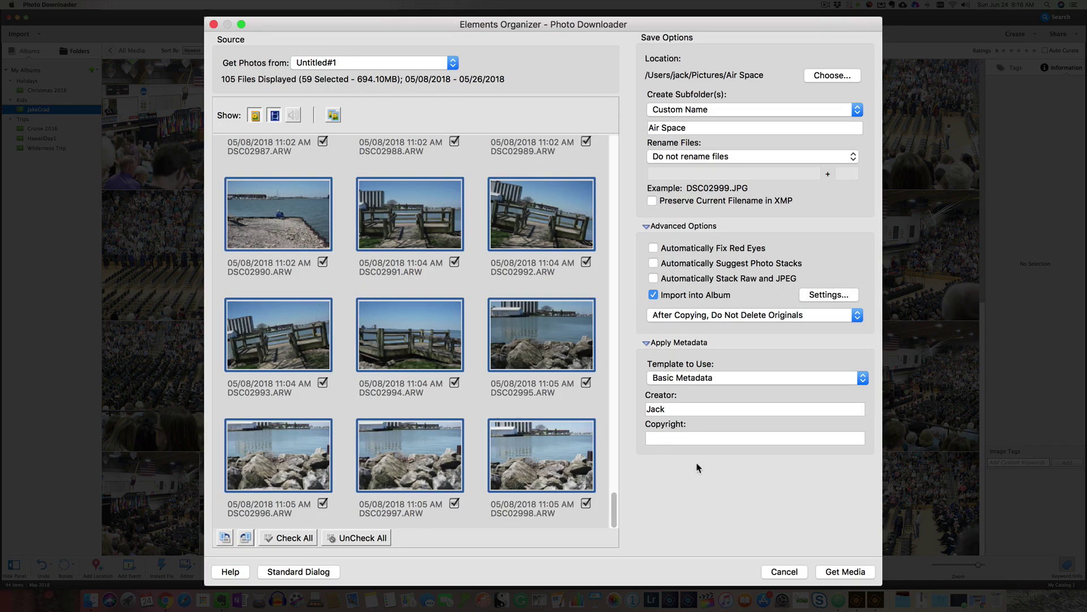
left_click(839, 576)
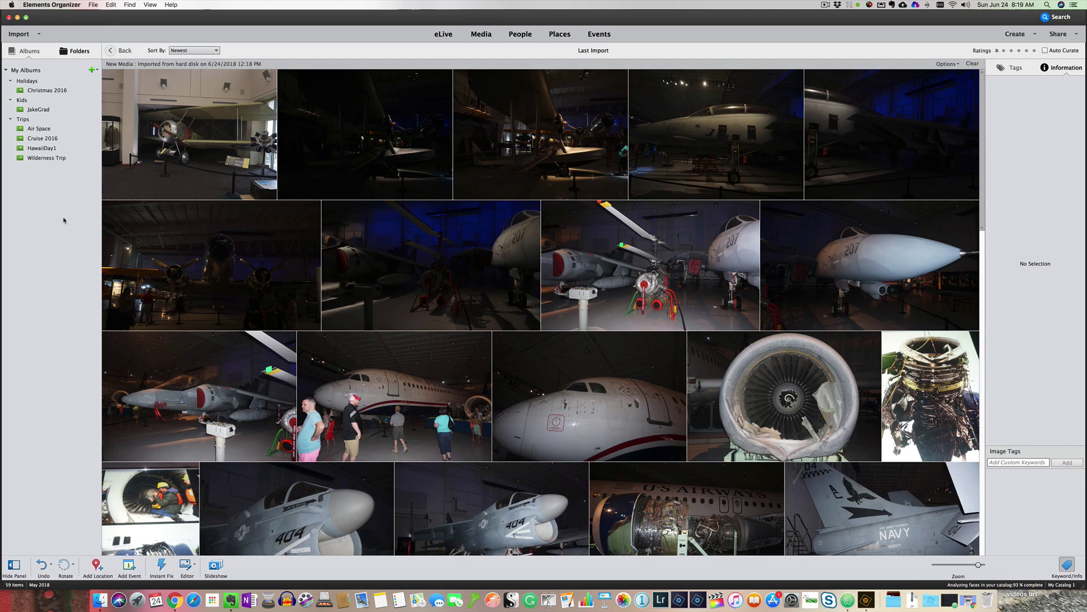
Step: View the Wilderness Trip, Air Space and JakeGrad albums in turn
left_click(50, 159)
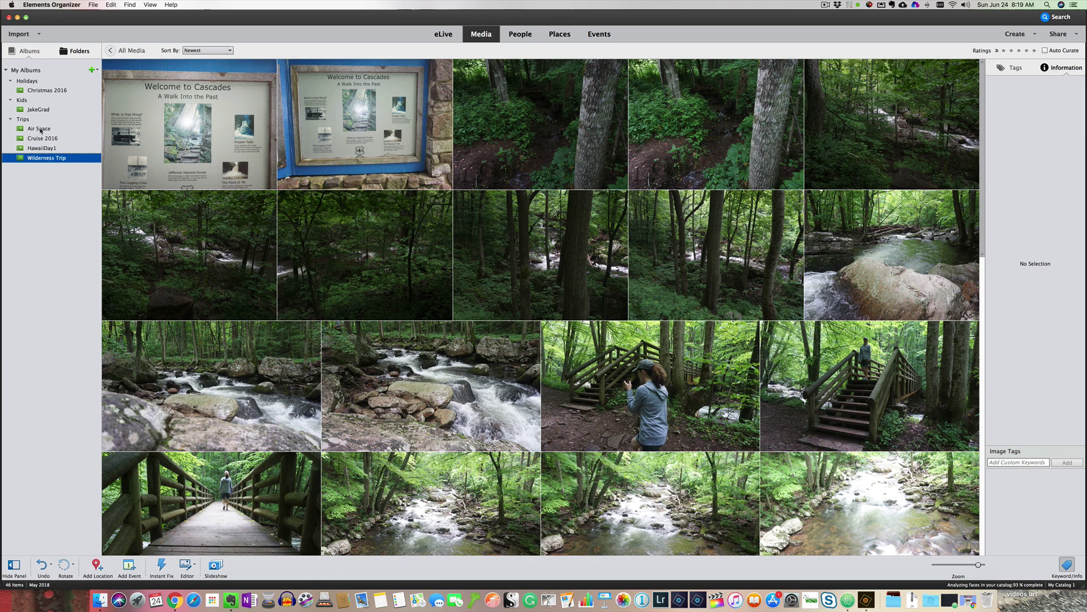
left_click(41, 129)
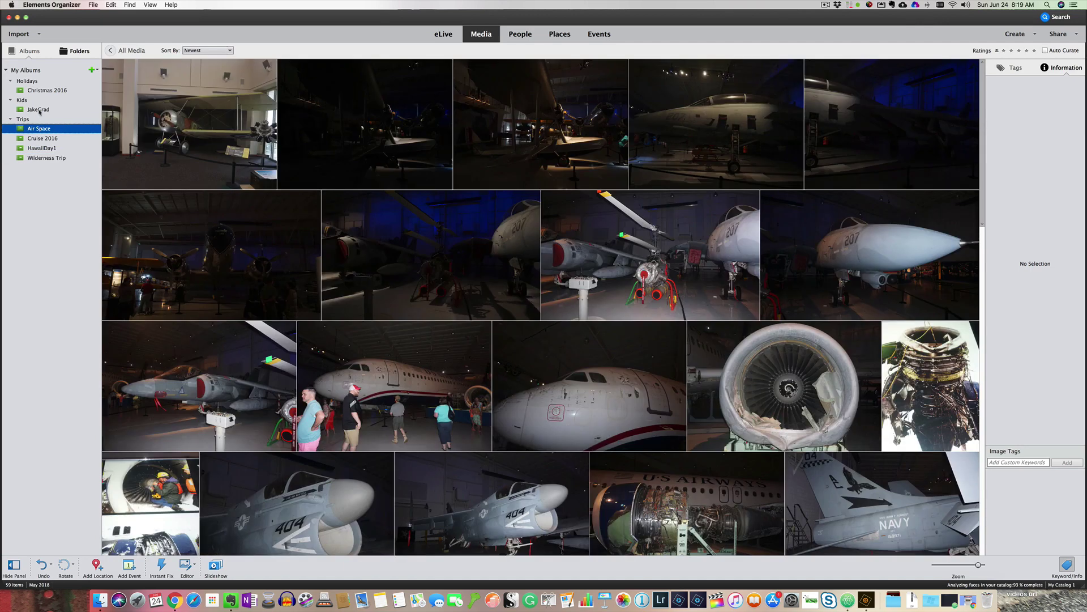
left_click(39, 110)
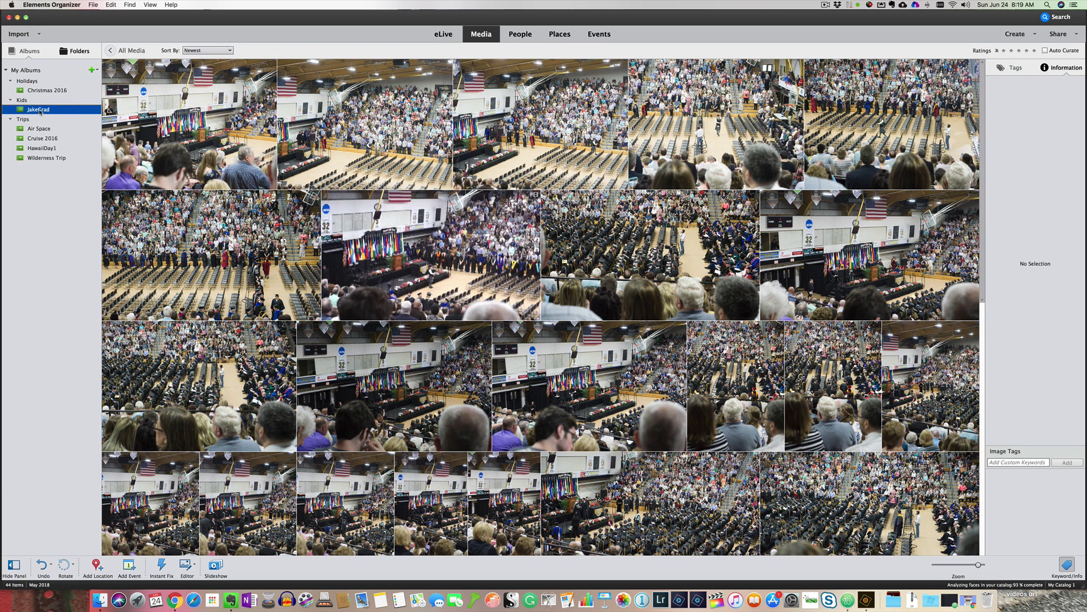